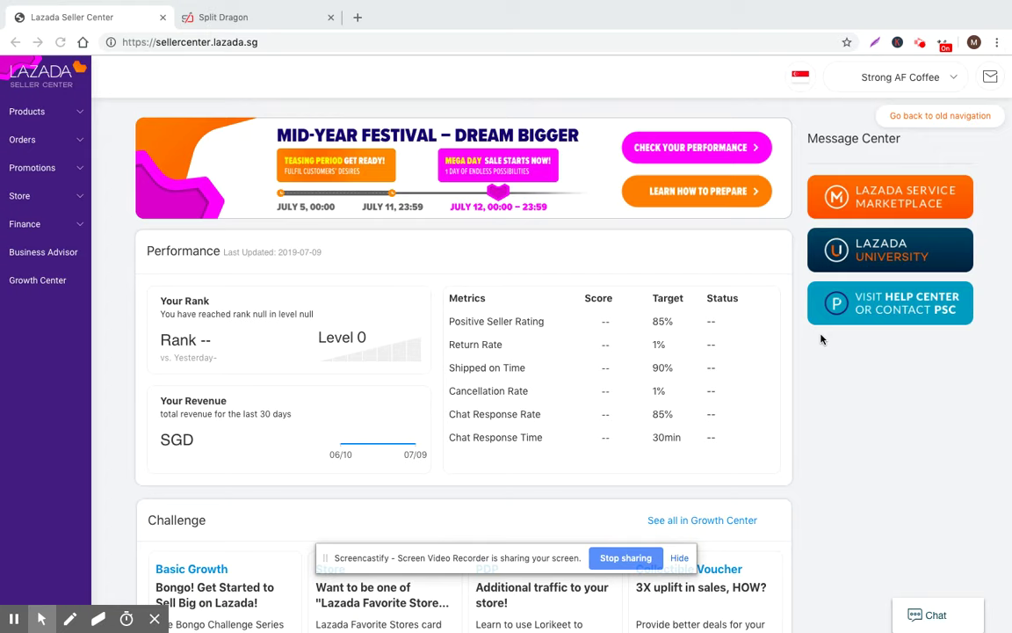
Expand the sidebar's Store menu to show Store Decoration, My Shop Categories and Feed Generator.
left_click(63, 197)
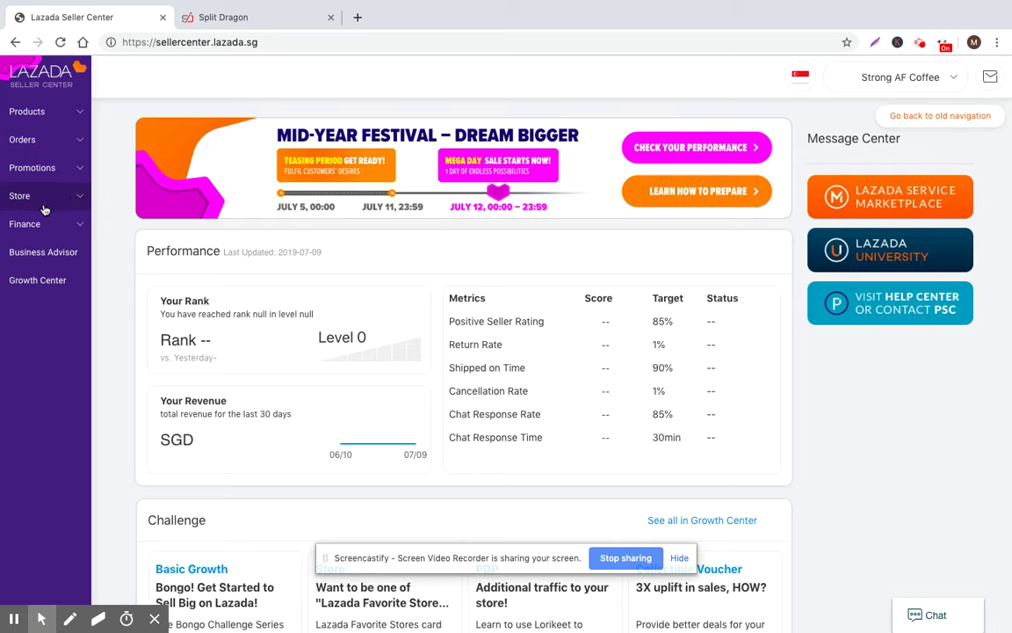
left_click(40, 195)
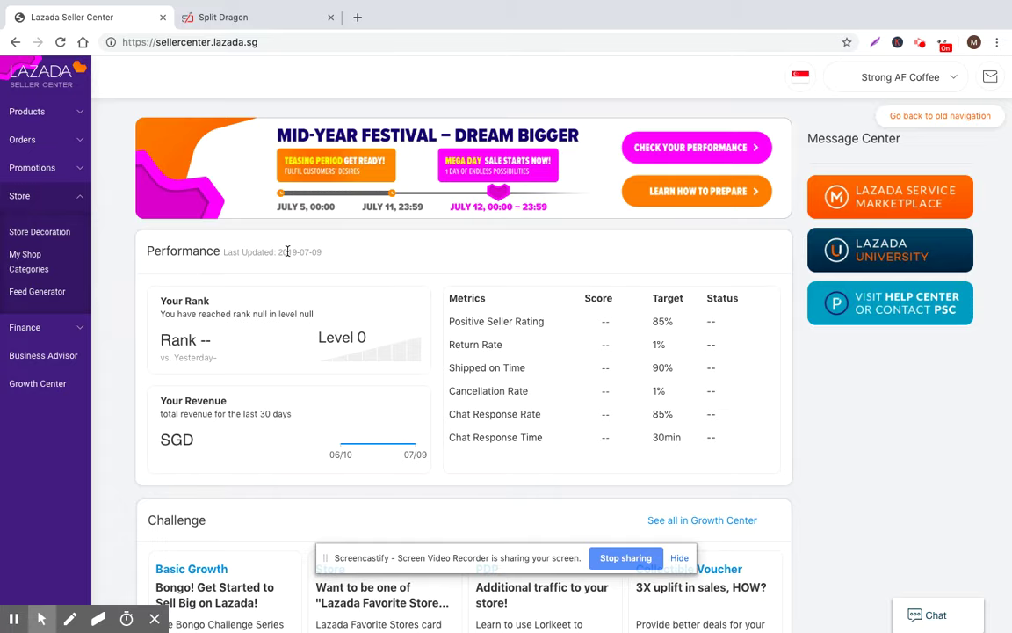
Open lazada.sg in a new tab placed beside the Seller Center tab.
left_click(357, 17)
type("lazada.sg")
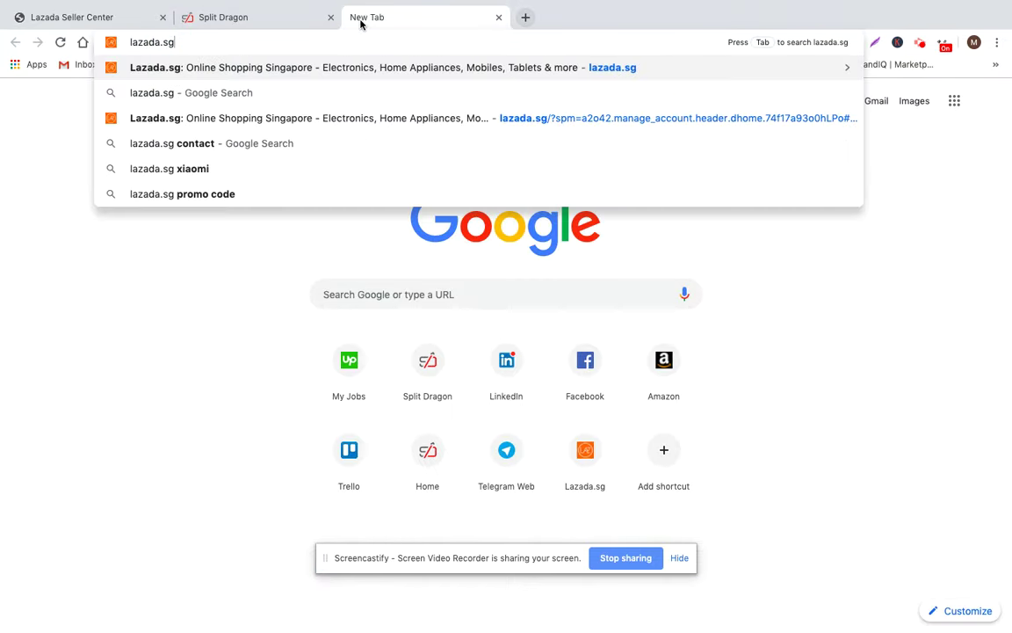
key("Return")
left_click_drag(425, 16, 248, 19)
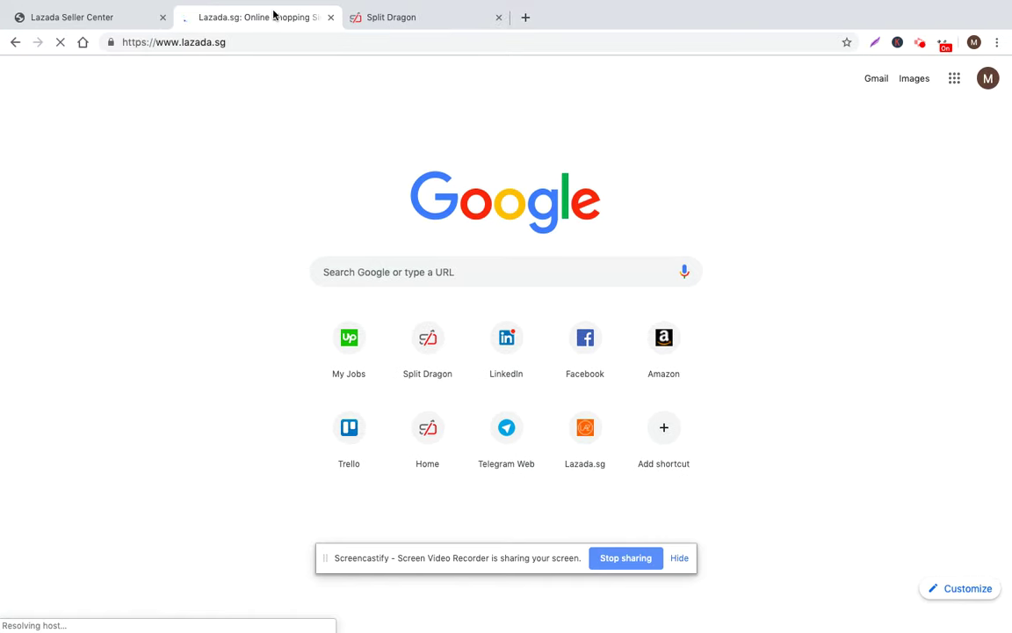
left_click(71, 17)
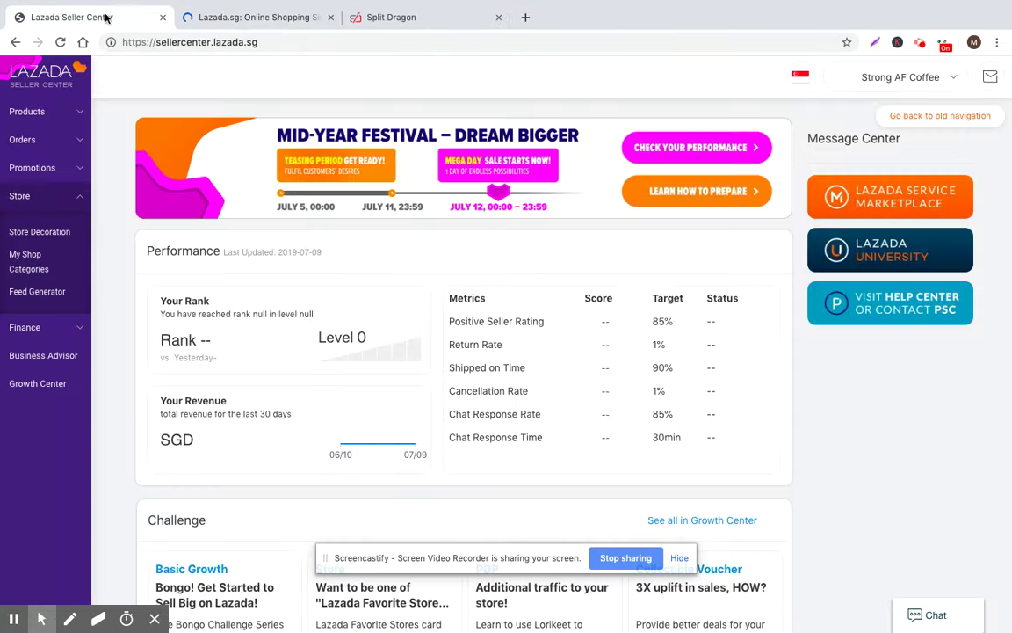
left_click(230, 19)
scroll(378, 276, "down", 3)
scroll(422, 295, "down", 10)
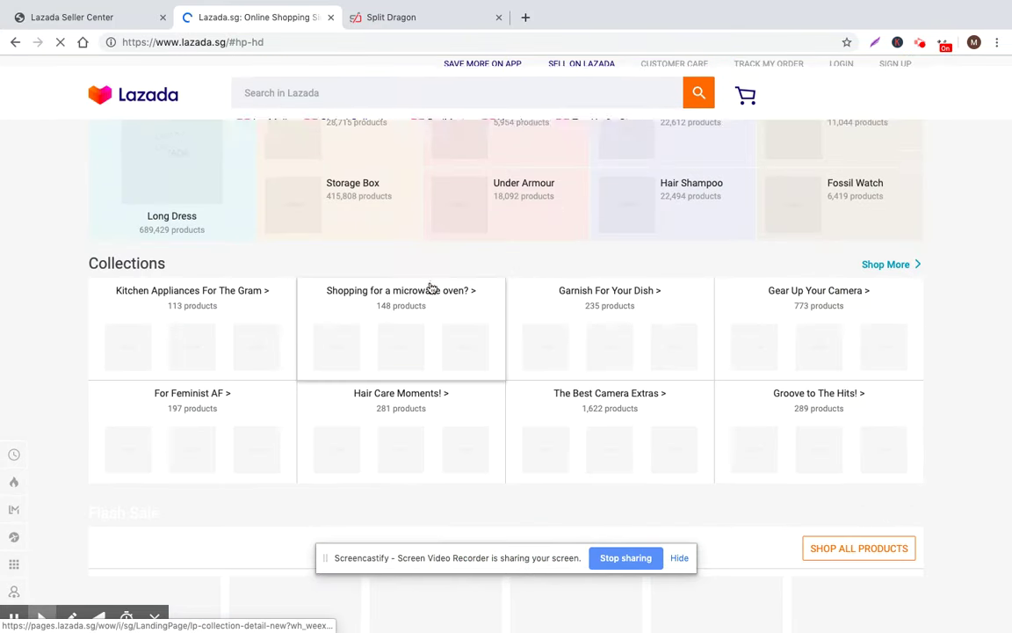
scroll(431, 284, "up", 15)
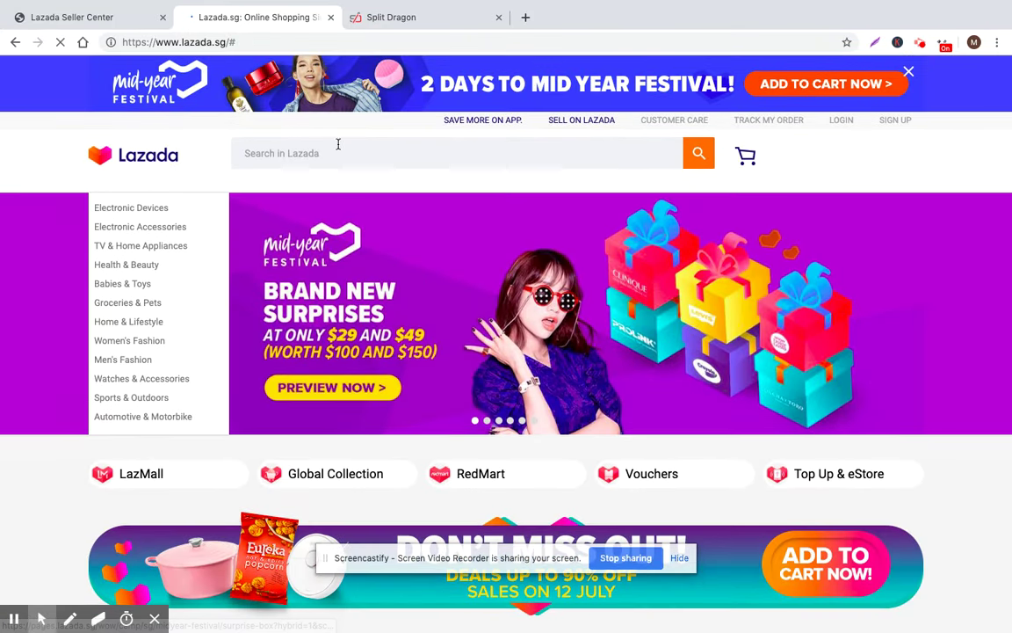
Search Lazada.sg for basketball and scroll the results.
left_click(339, 152)
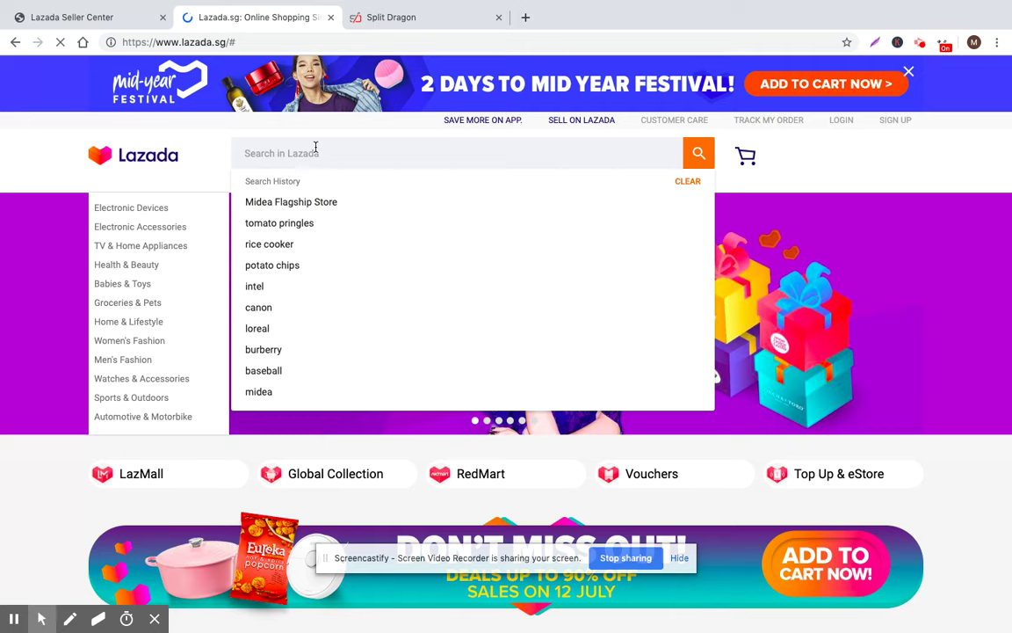
type("a")
key("BackSpace")
type("basketball")
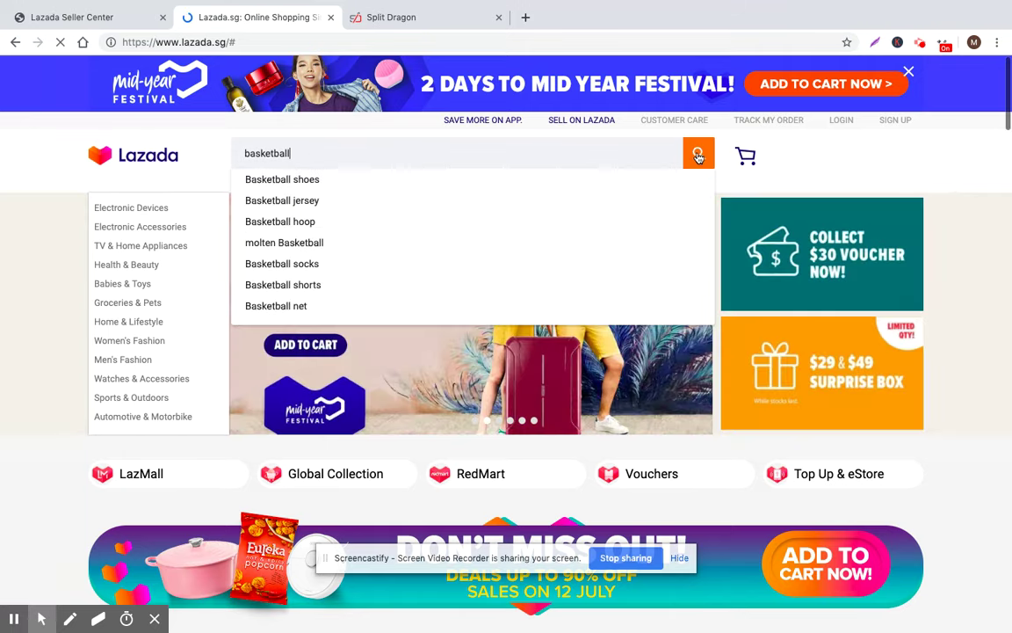
left_click(699, 153)
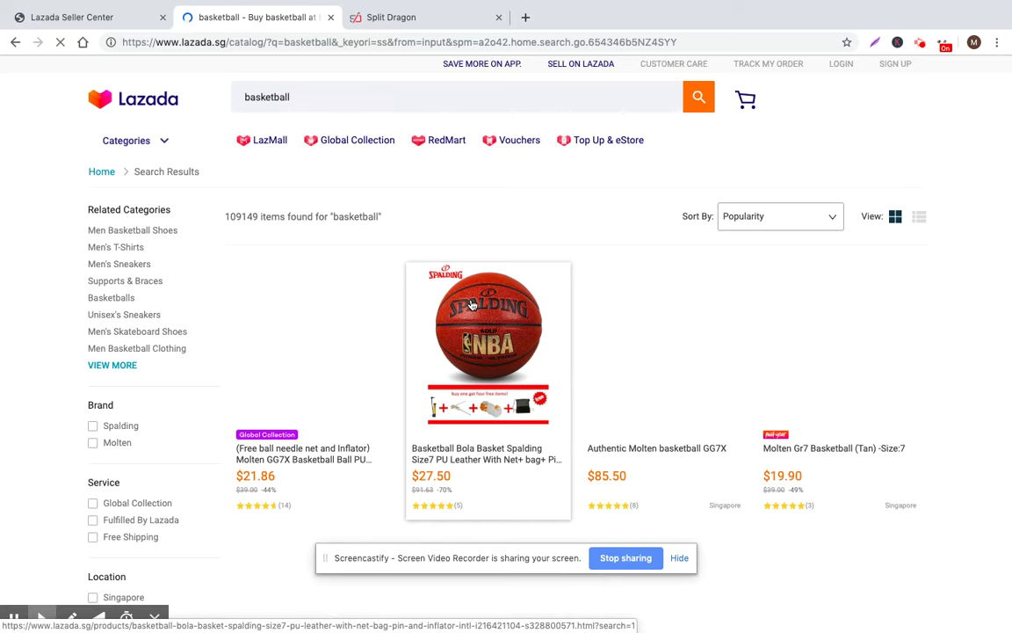
scroll(486, 354, "down", 1)
Open the Spalding Size7 basketball product page and scroll through its details.
left_click(490, 298)
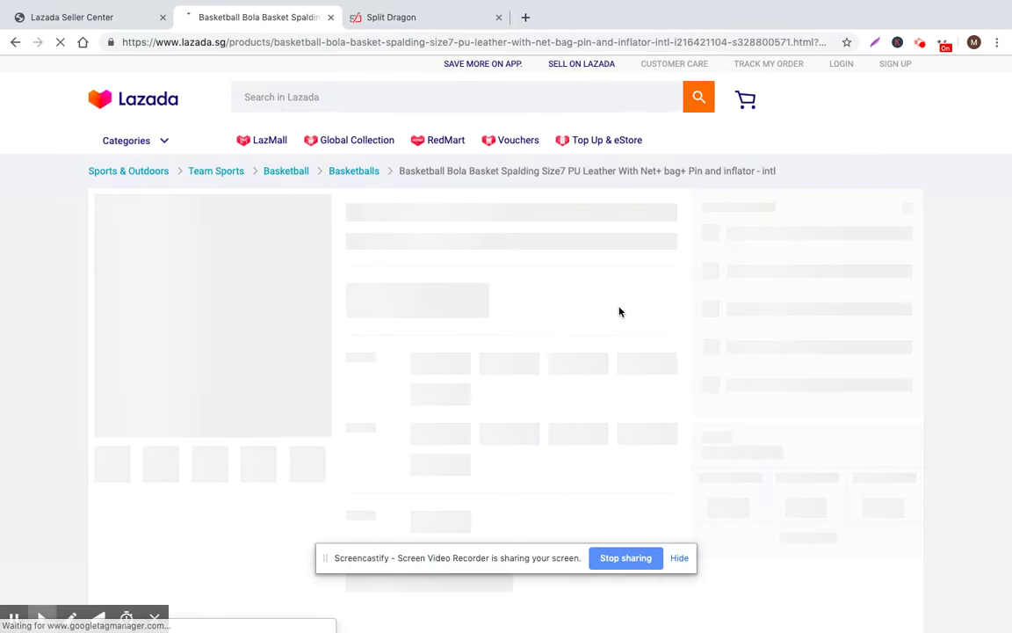
scroll(545, 351, "down", 2)
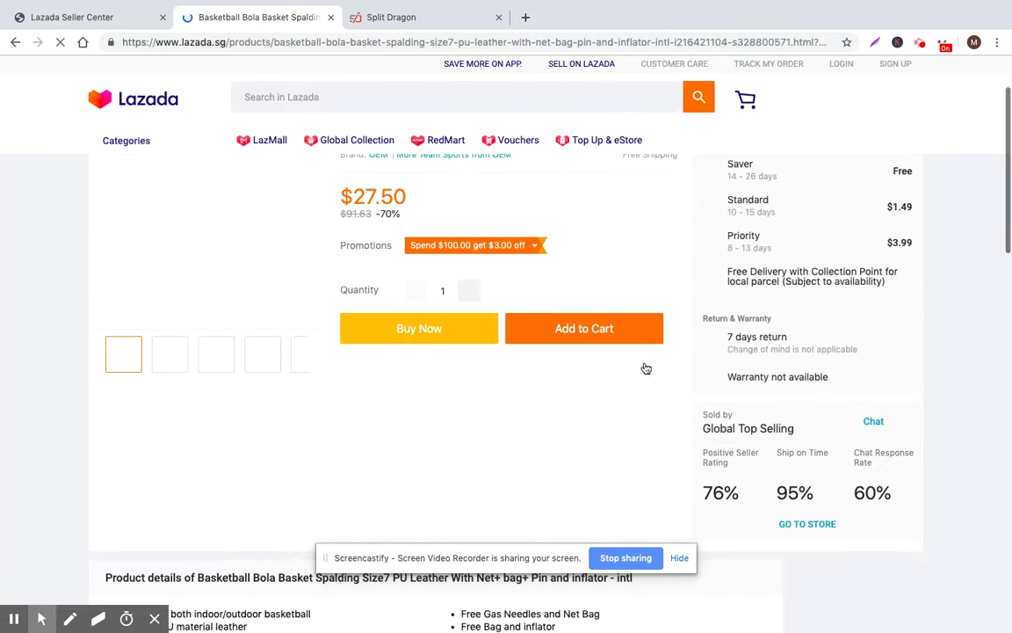
scroll(720, 382, "down", 1)
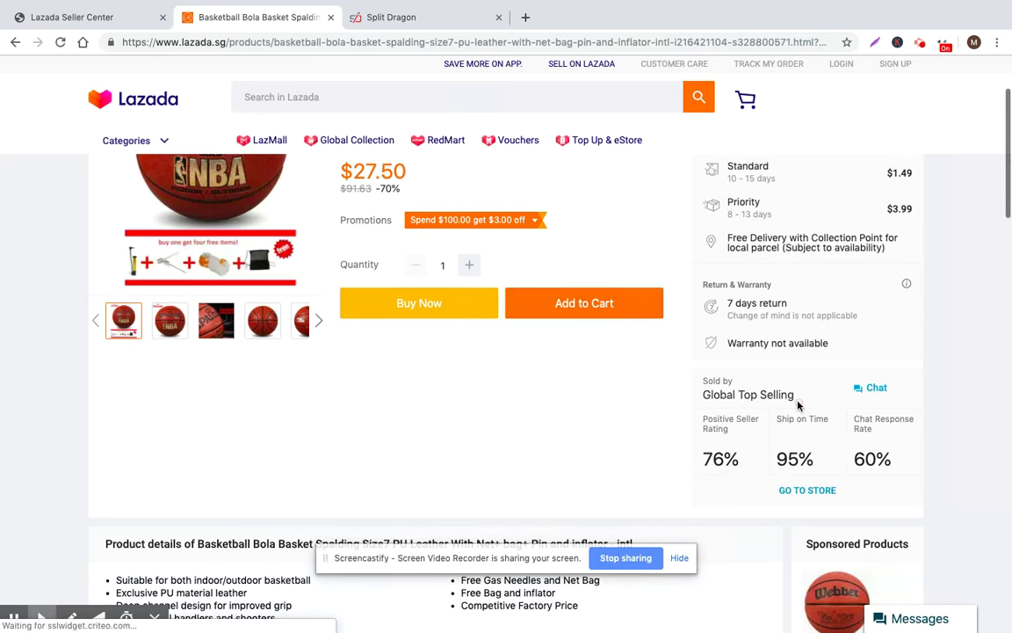
Visit the Global Top Selling store homepage and browse its banners and product grid.
left_click(796, 403)
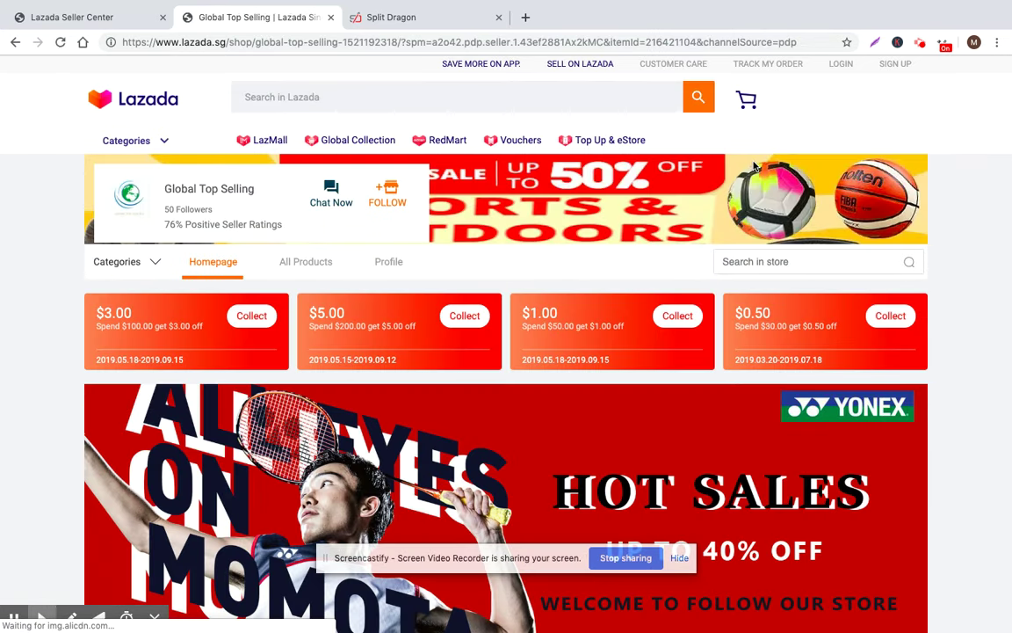
scroll(603, 451, "down", 3)
scroll(531, 469, "up", 1)
scroll(530, 468, "up", 2)
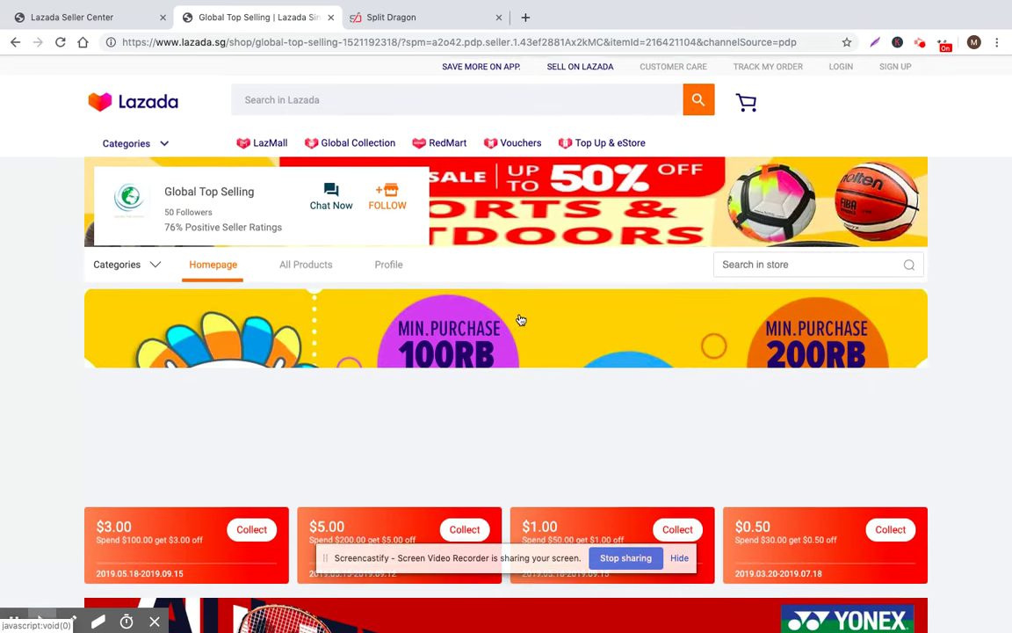
scroll(532, 323, "down", 3)
scroll(629, 282, "down", 1)
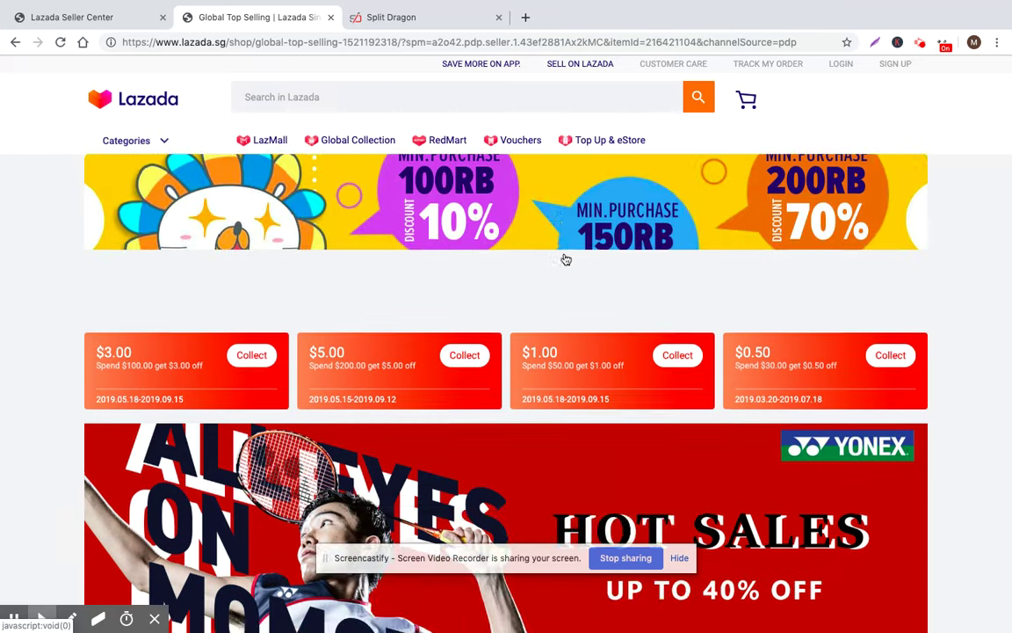
scroll(566, 259, "down", 4)
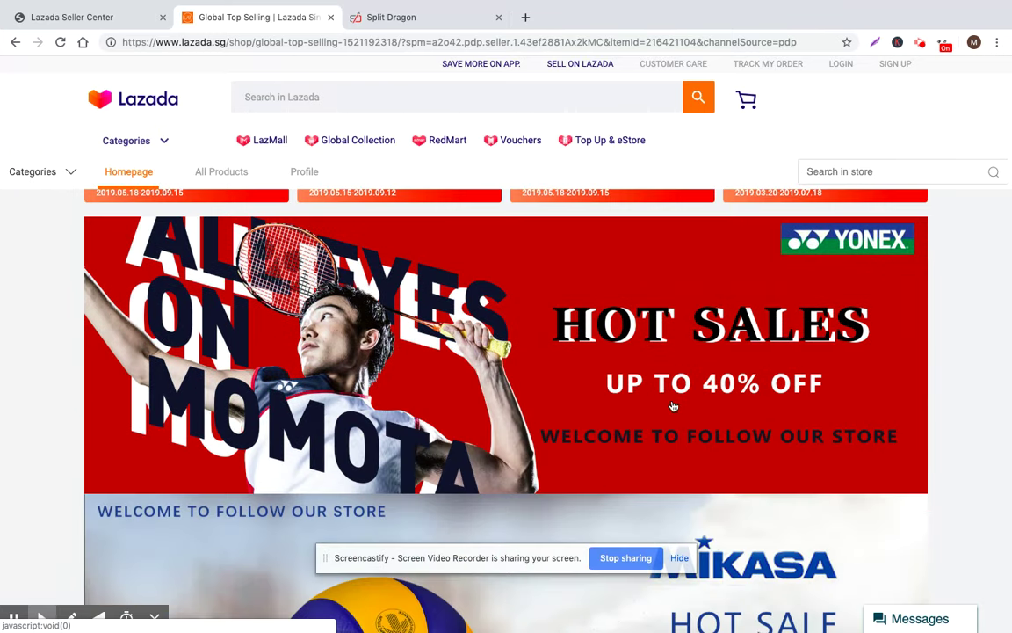
scroll(683, 383, "down", 6)
scroll(682, 345, "up", 3)
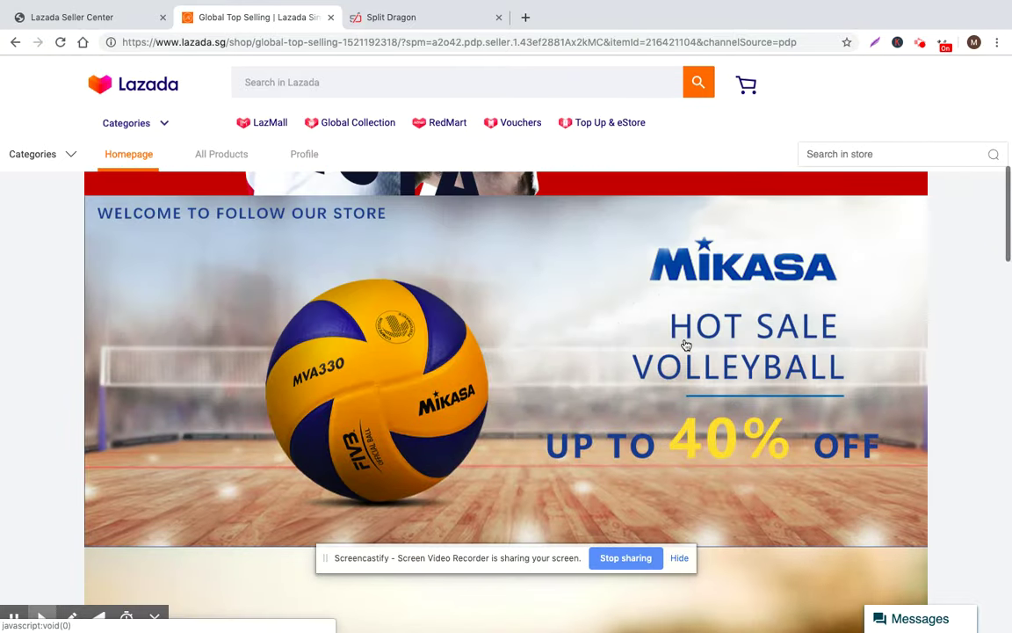
scroll(677, 352, "down", 10)
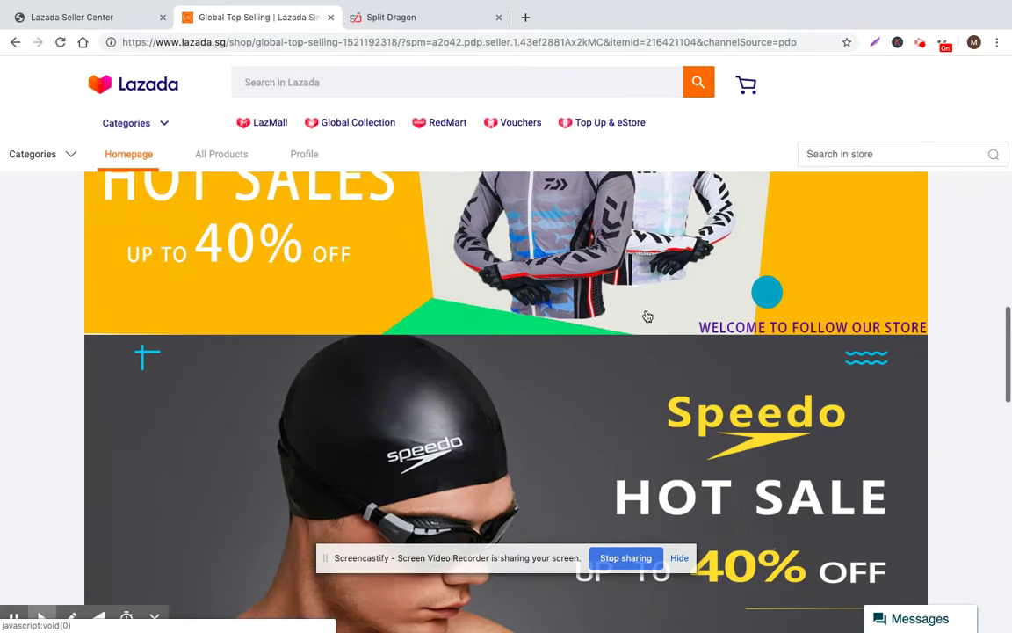
scroll(646, 317, "down", 10)
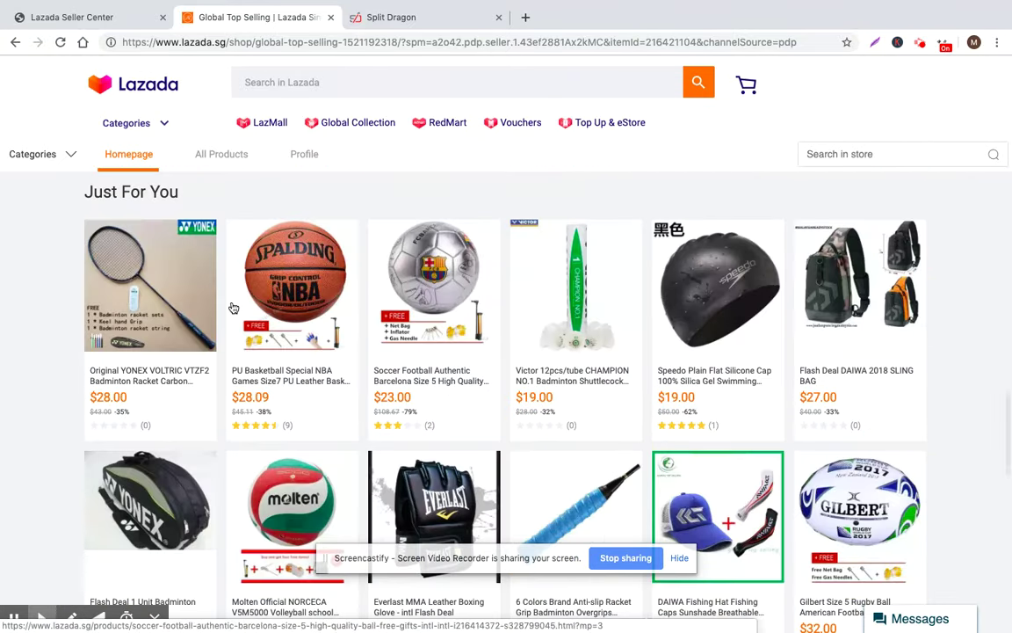
scroll(516, 425, "down", 5)
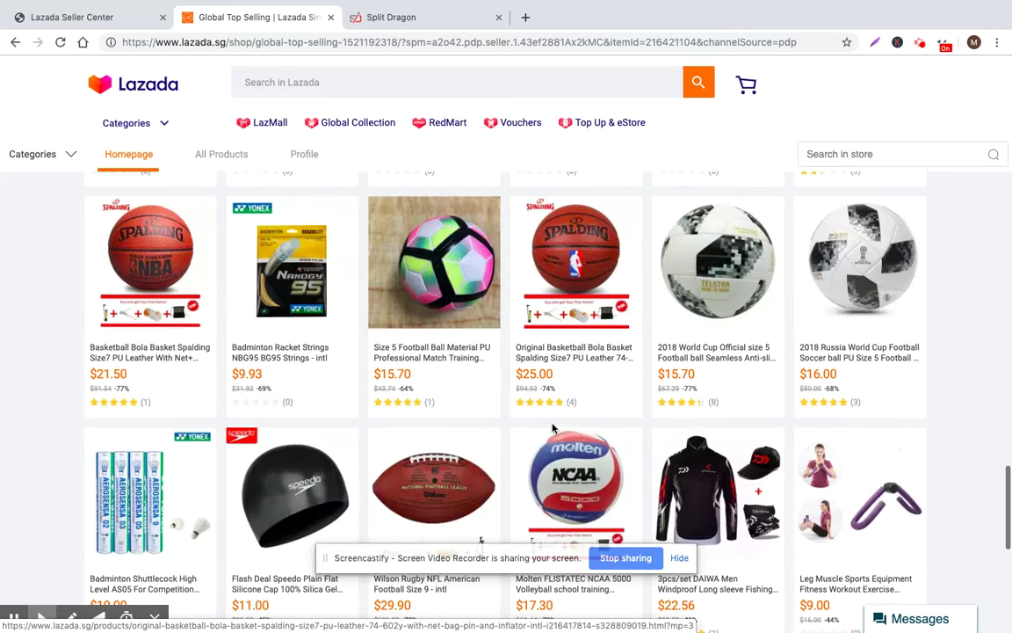
scroll(516, 425, "down", 8)
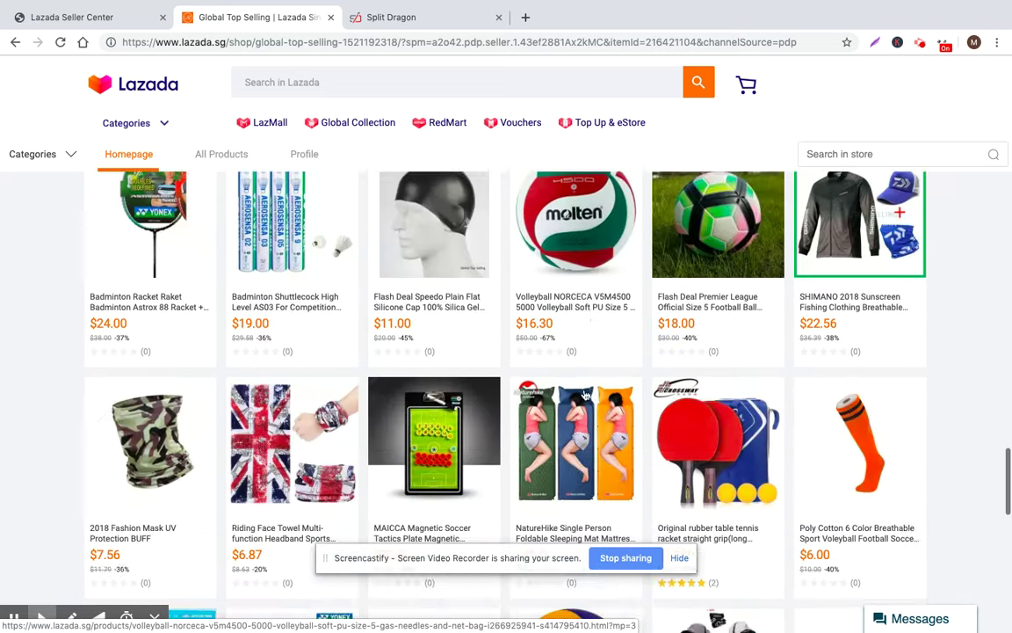
scroll(585, 394, "down", 2)
scroll(584, 395, "up", 20)
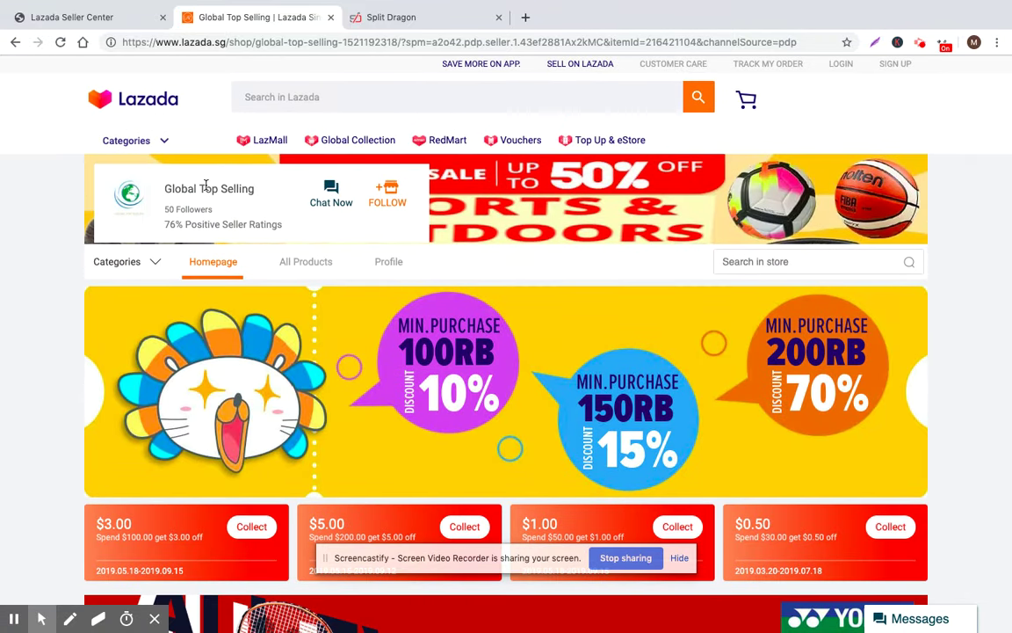
Glance back at the Global Top Selling store, then return to the seller dashboard.
left_click(101, 20)
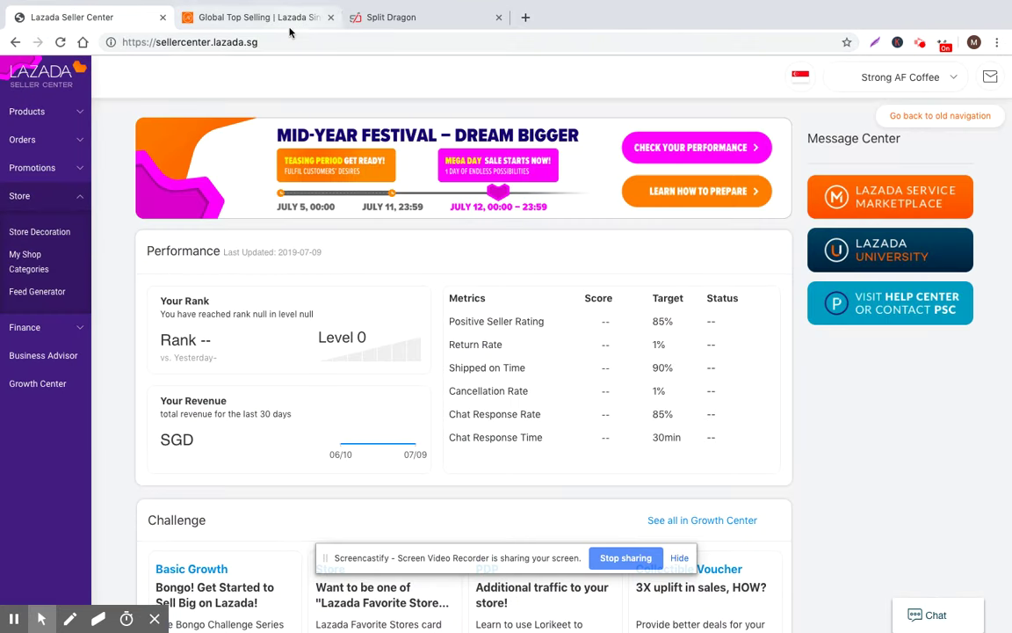
left_click(276, 17)
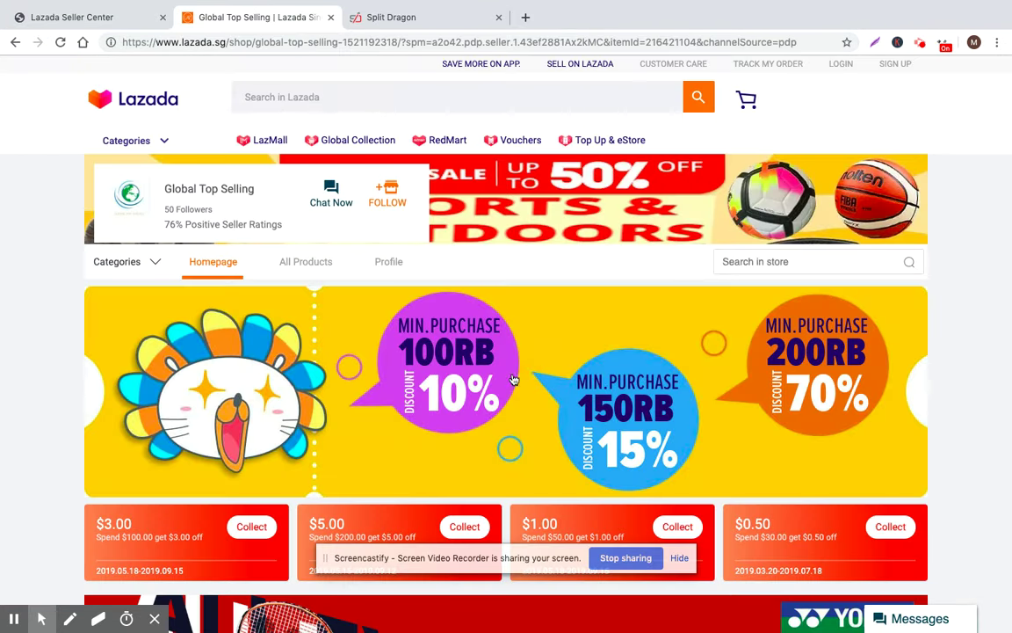
scroll(616, 397, "down", 1)
scroll(617, 397, "up", 1)
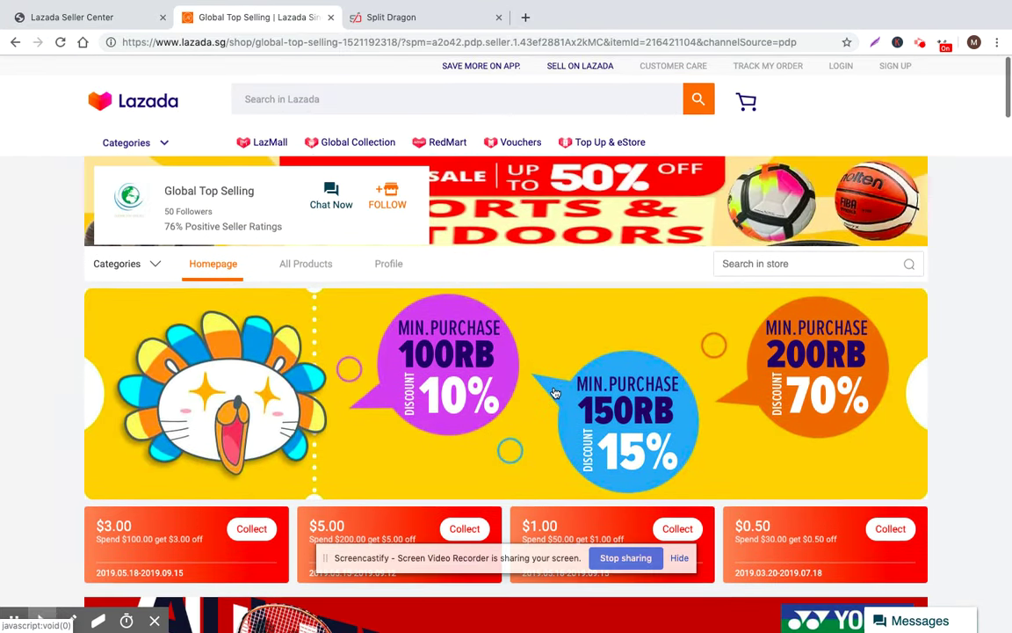
left_click(83, 17)
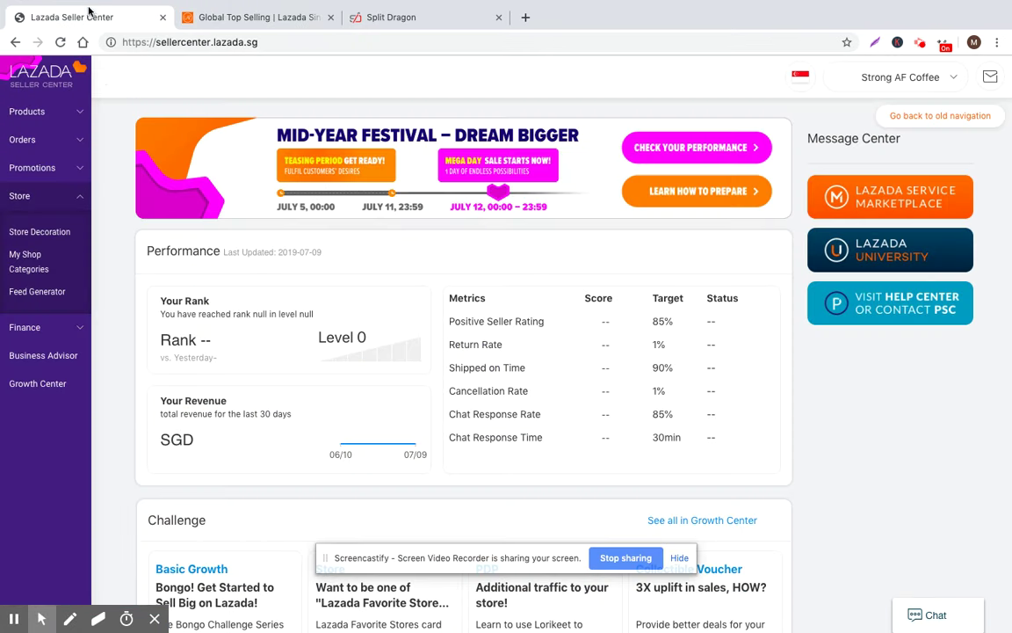
Open the Store Decoration page manager and dismiss the category-tree notice.
left_click(42, 236)
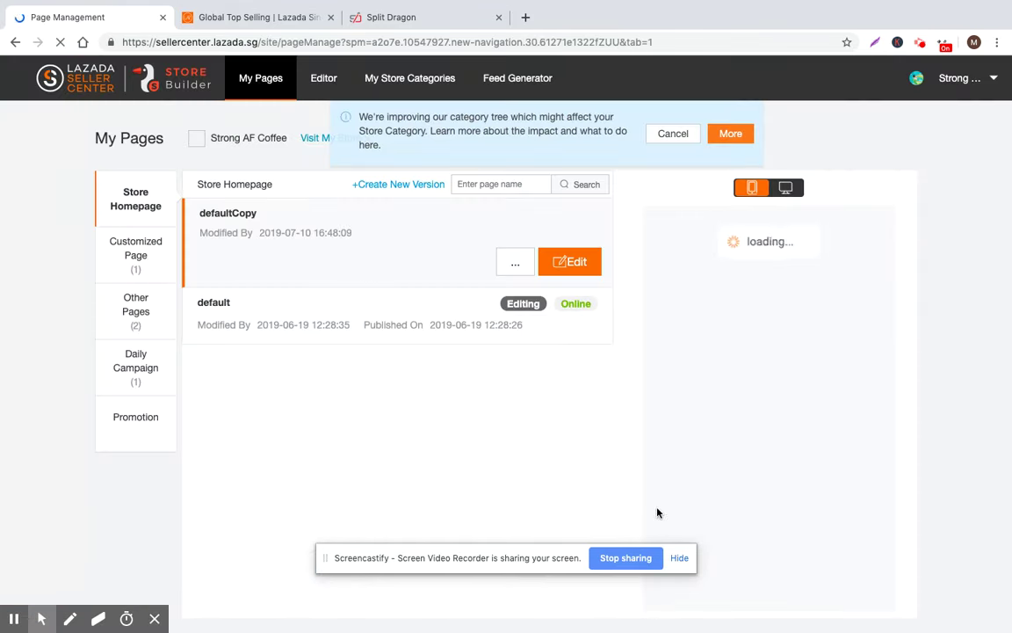
left_click(680, 558)
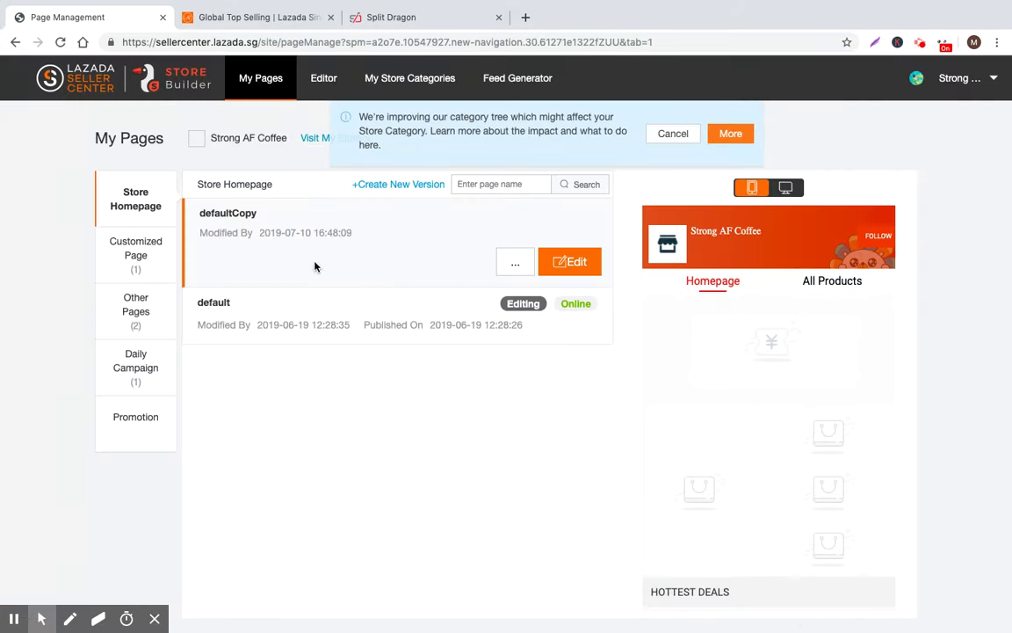
left_click(670, 132)
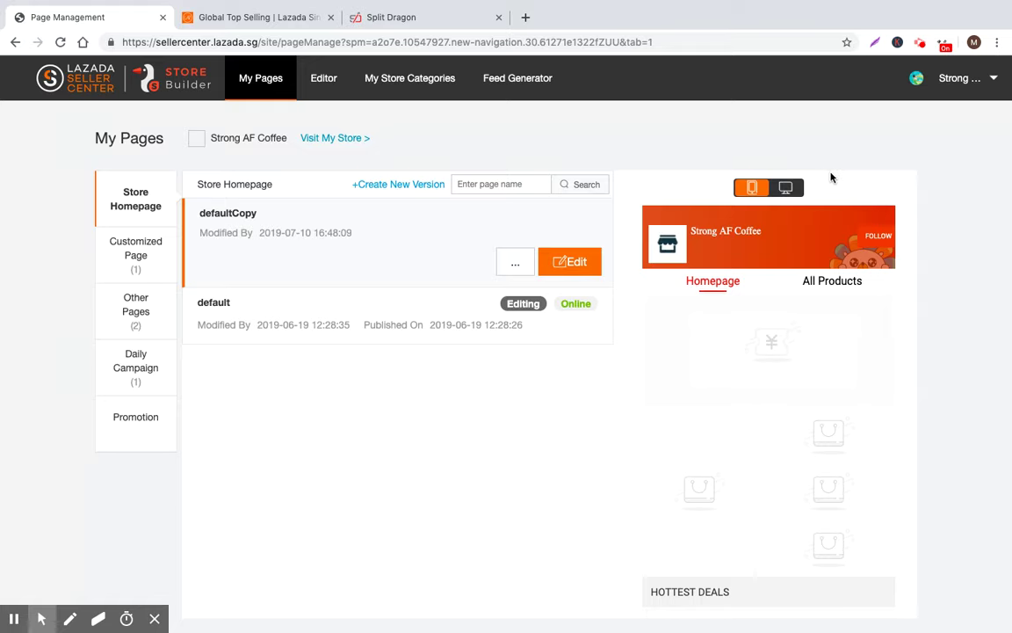
left_click(792, 186)
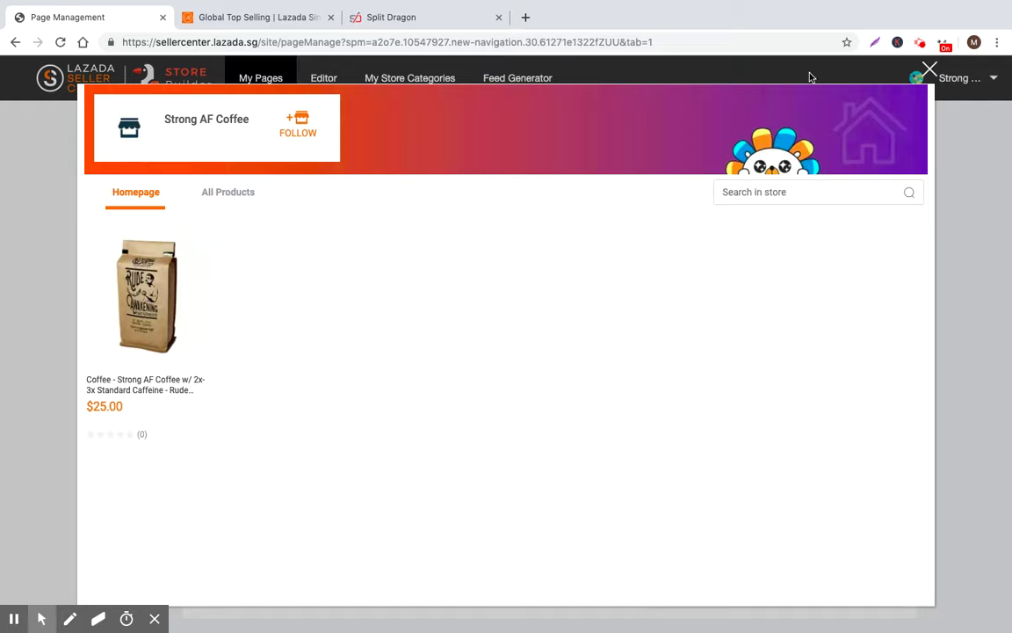
Close the preview, clear the editor's category-tree notice, and list templates including the Official Template.
left_click(930, 70)
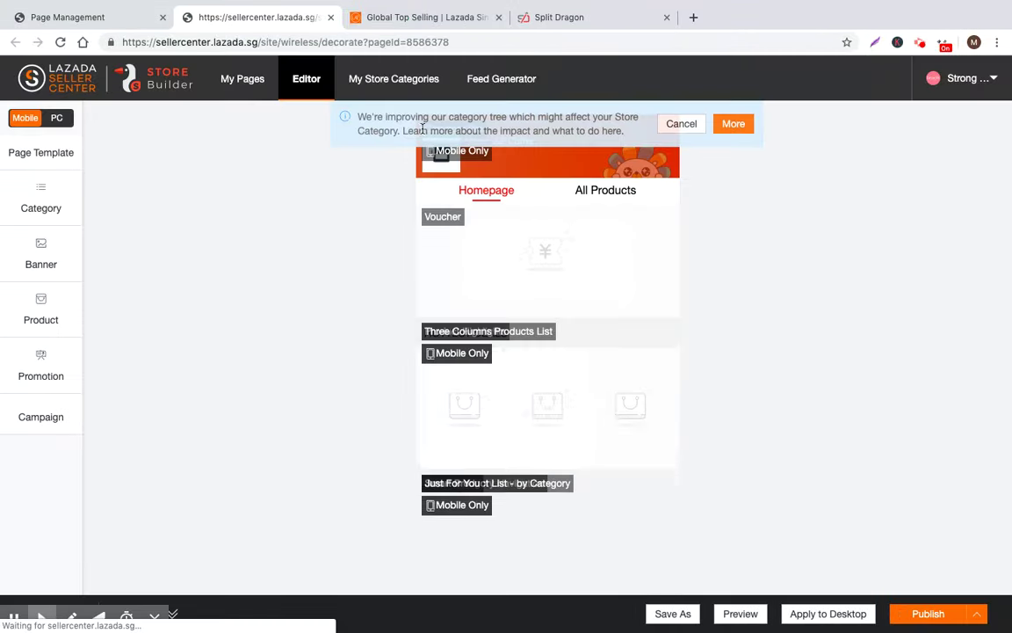
left_click(663, 123)
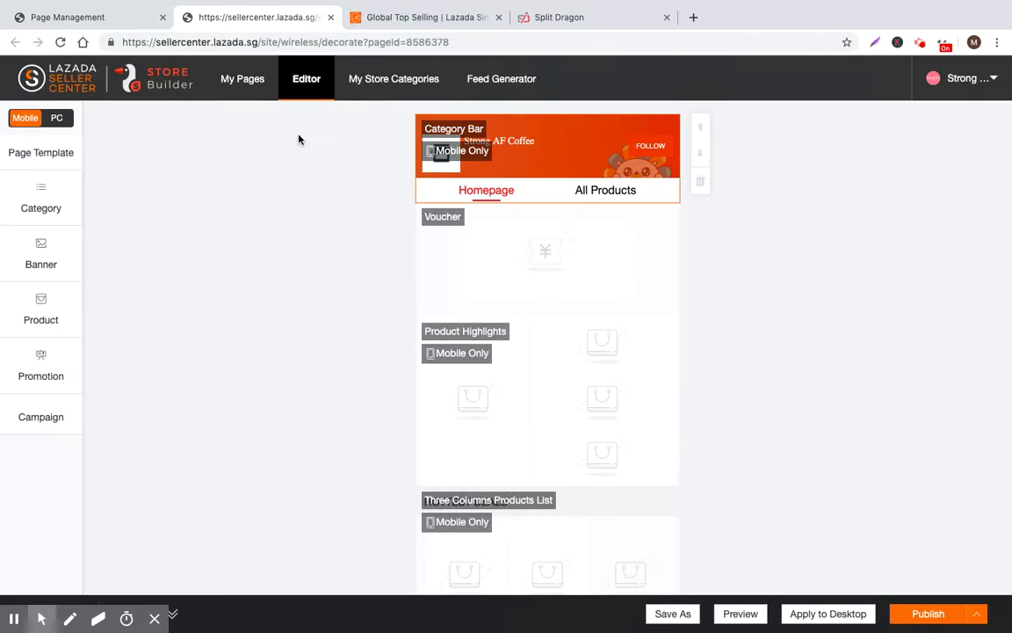
left_click(615, 255)
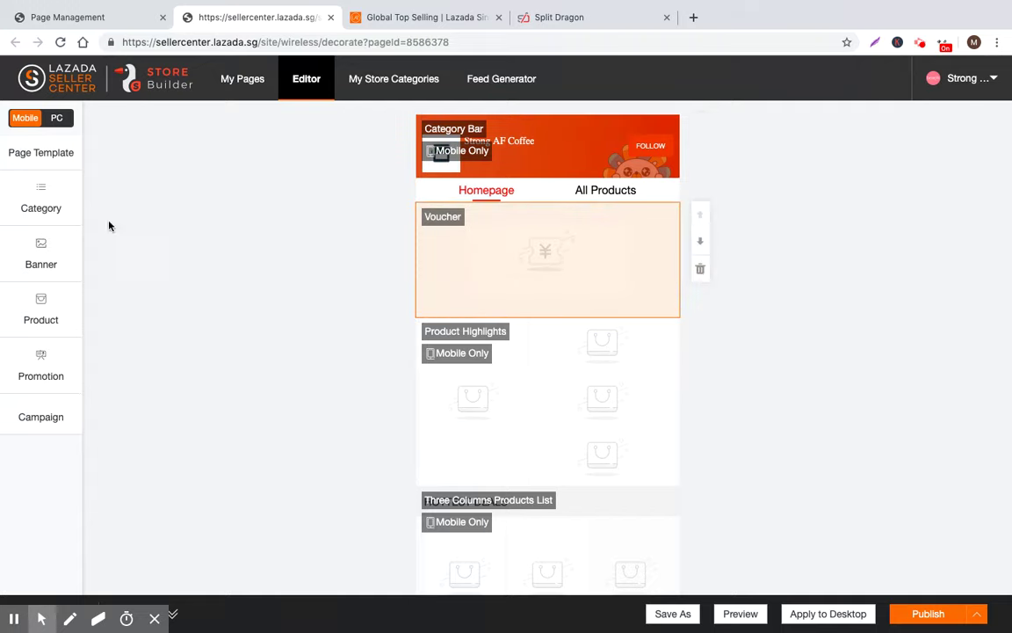
left_click(50, 157)
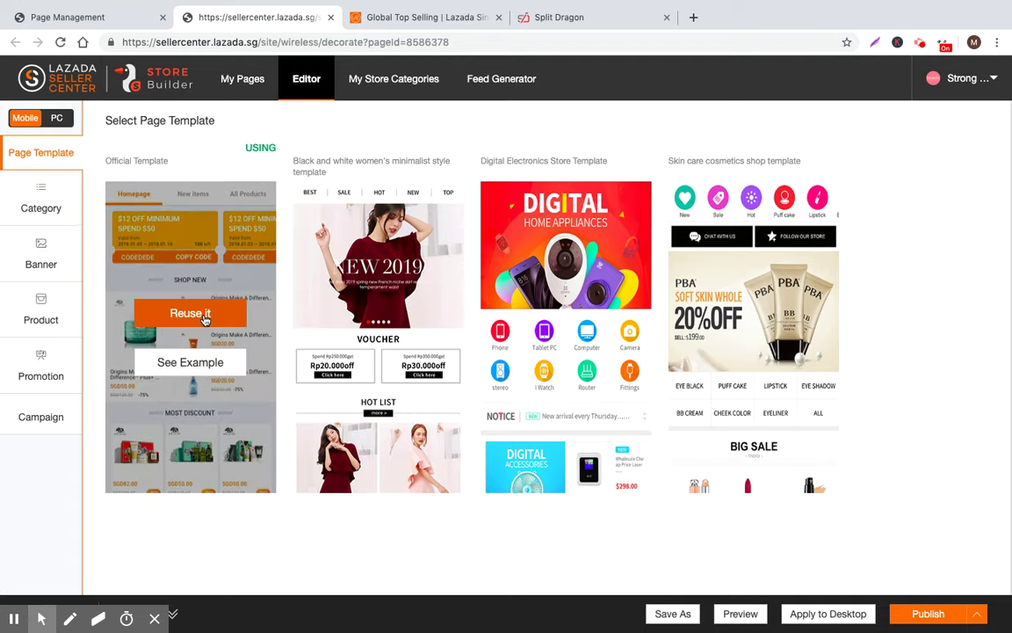
Reuse the Official Template and leave the Voucher module on automatic voucher selection.
left_click(204, 317)
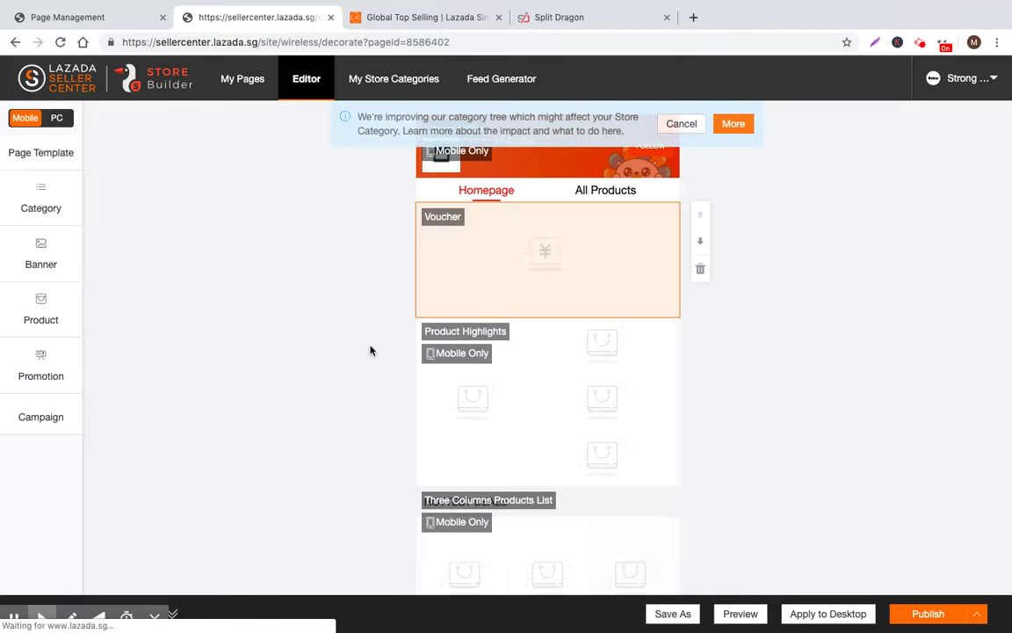
left_click(673, 125)
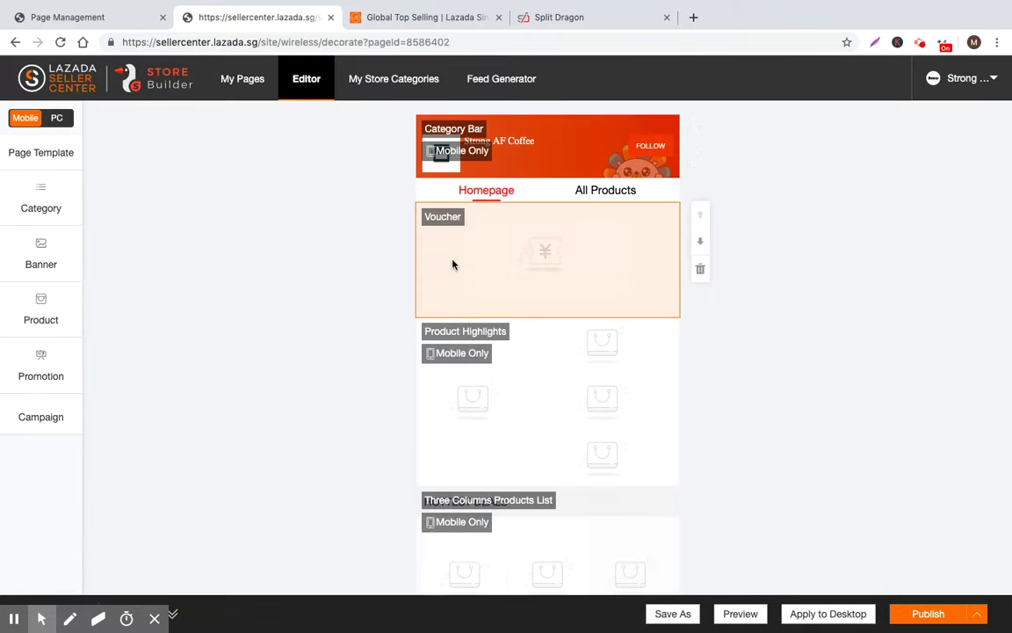
left_click(520, 252)
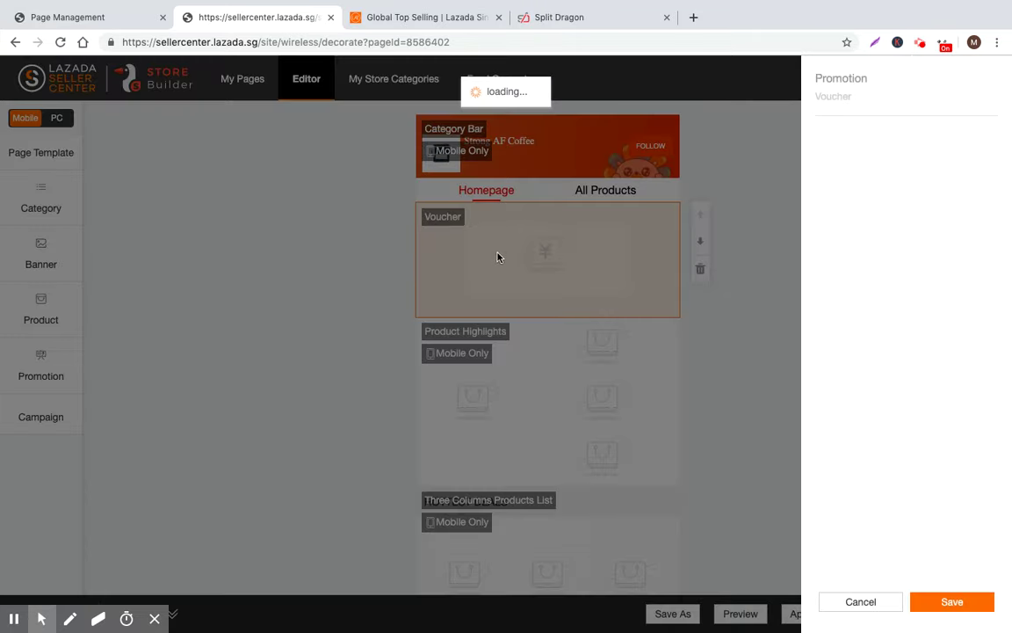
left_click(778, 490)
left_click(435, 252)
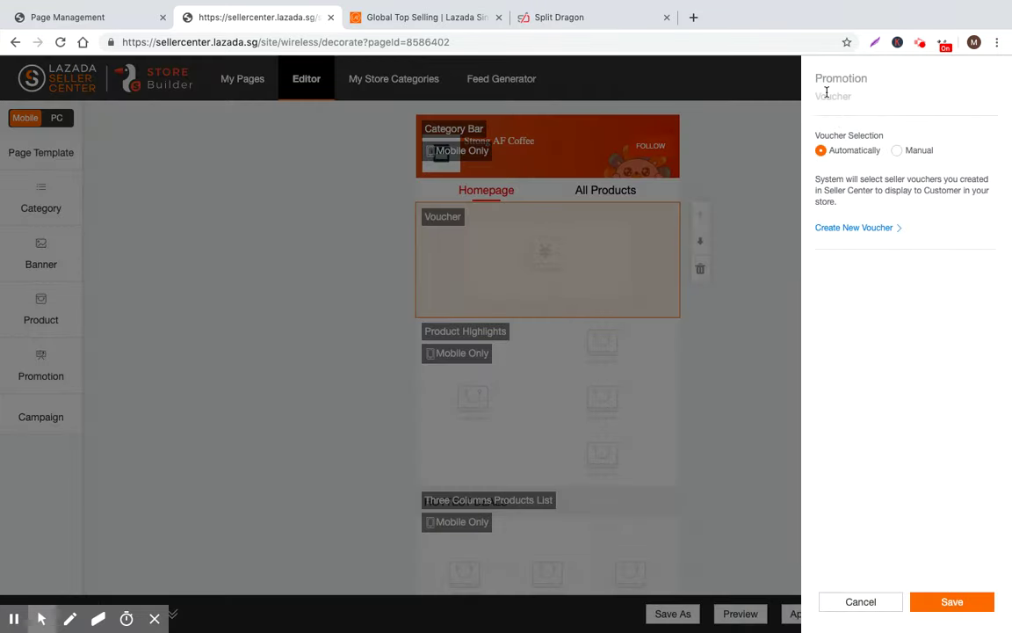
left_click(896, 150)
left_click(835, 151)
left_click(863, 603)
scroll(761, 356, "down", 1)
scroll(604, 328, "down", 2)
left_click(606, 232)
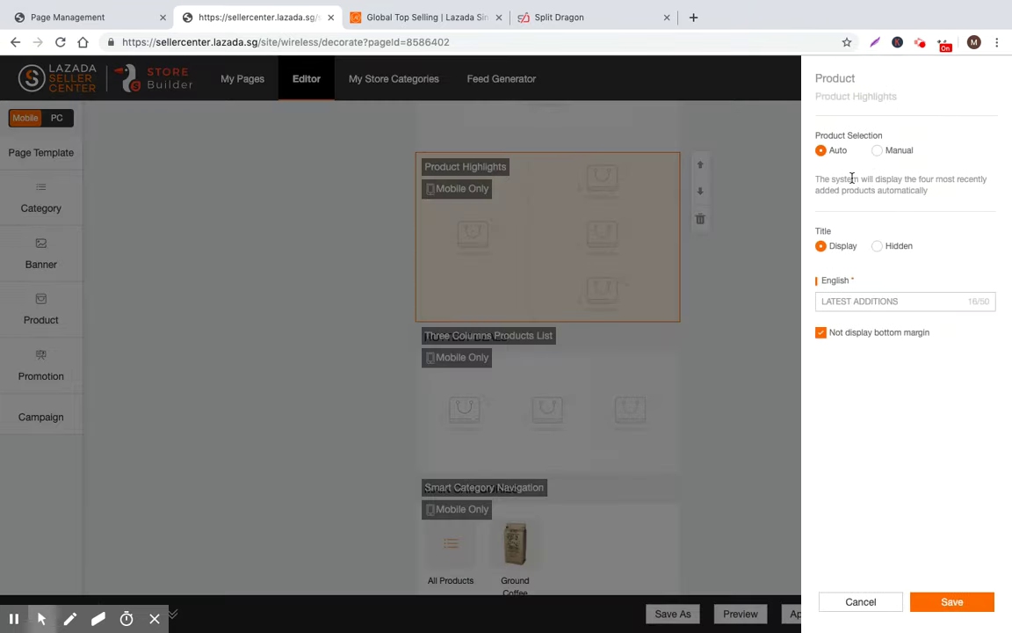
left_click_drag(851, 178, 940, 179)
left_click(925, 182)
left_click(861, 601)
scroll(786, 411, "down", 4)
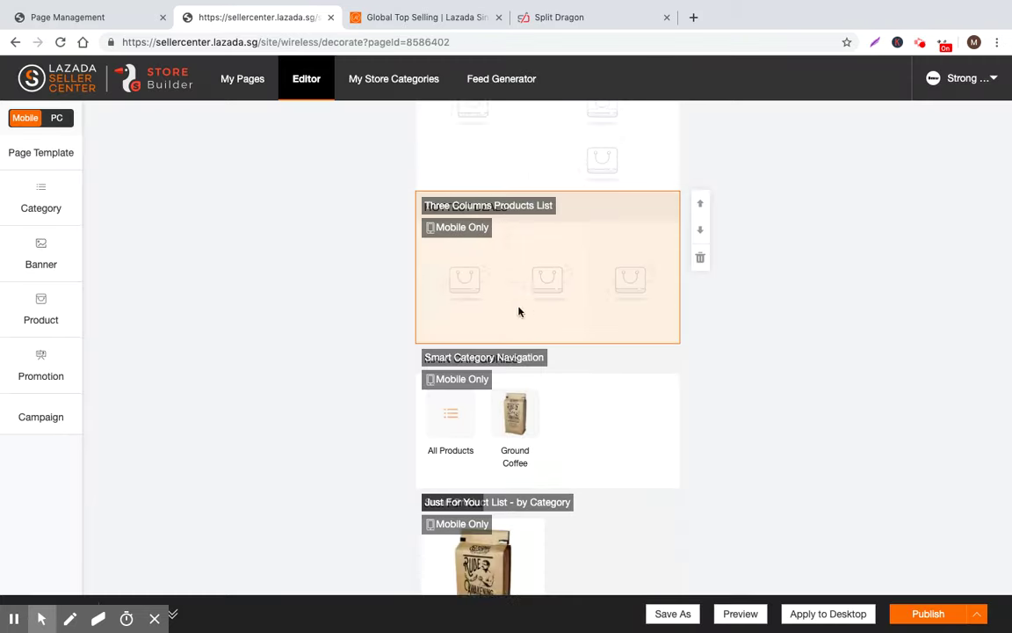
scroll(440, 378, "down", 2)
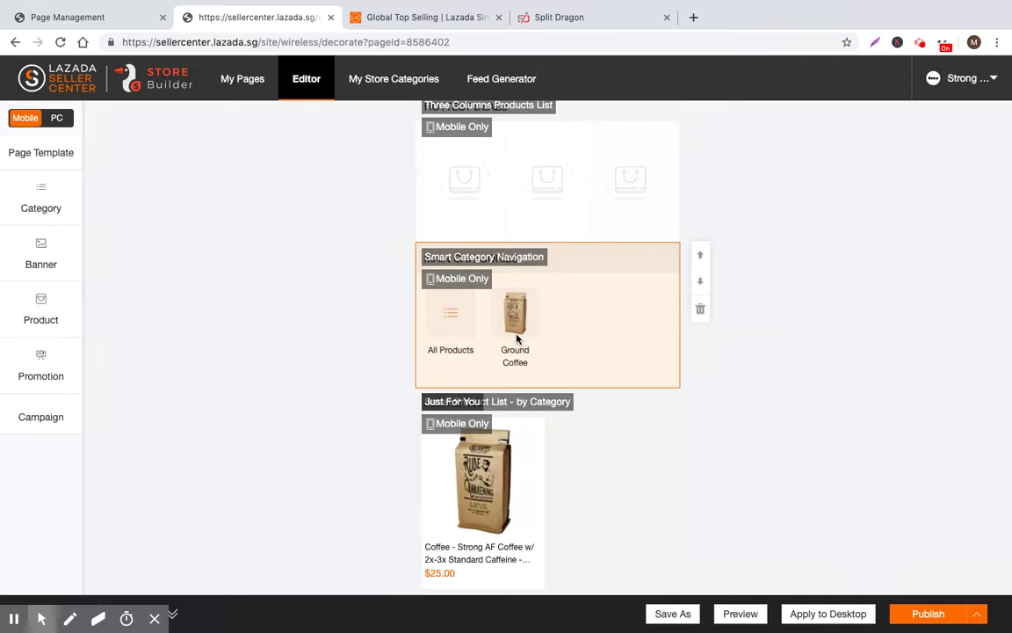
scroll(495, 251, "up", 1)
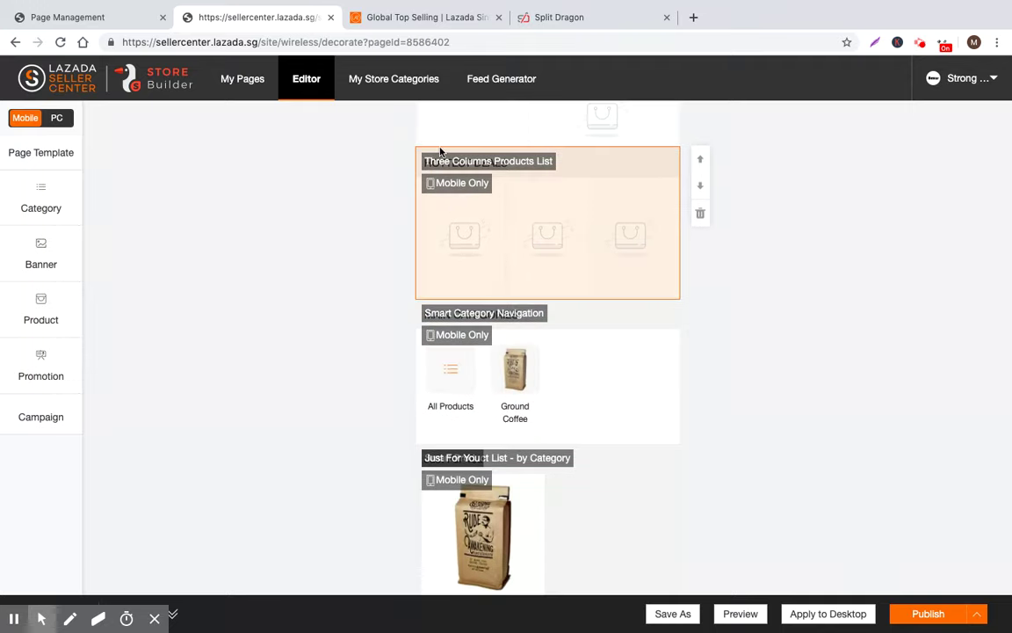
scroll(542, 289, "down", 1)
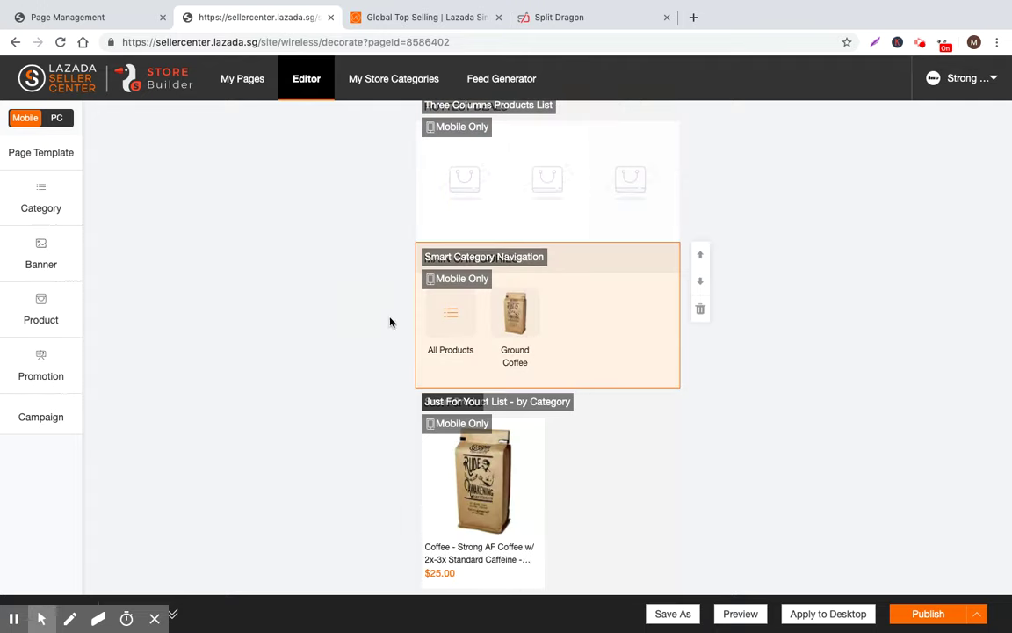
Trash Three Columns Products List, Product Highlights and Voucher, leaving Category Bar, Smart Category Navigation, Just For You.
scroll(485, 268, "up", 5)
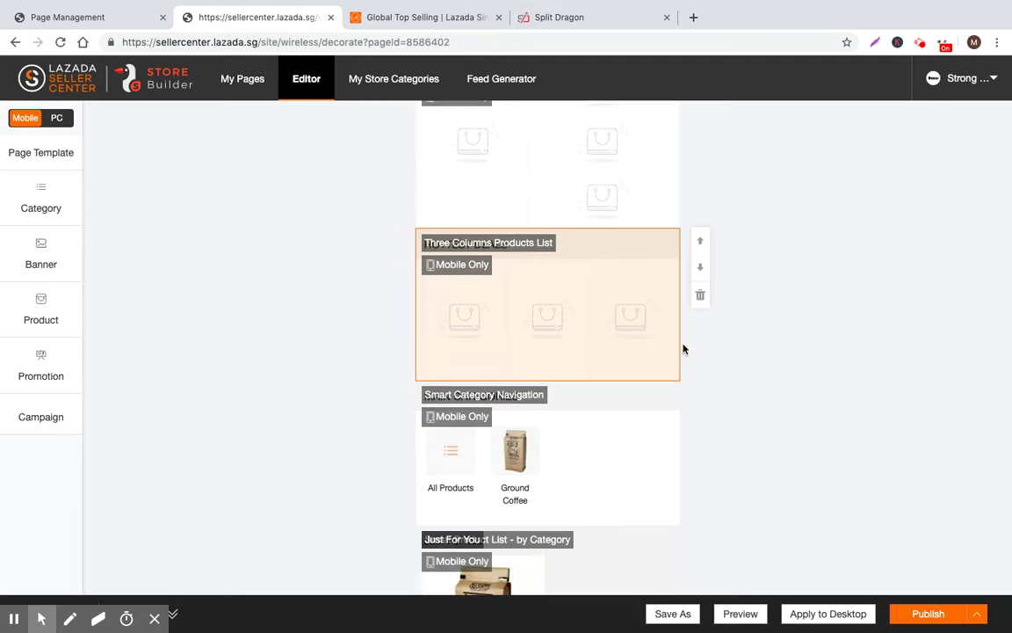
left_click(702, 361)
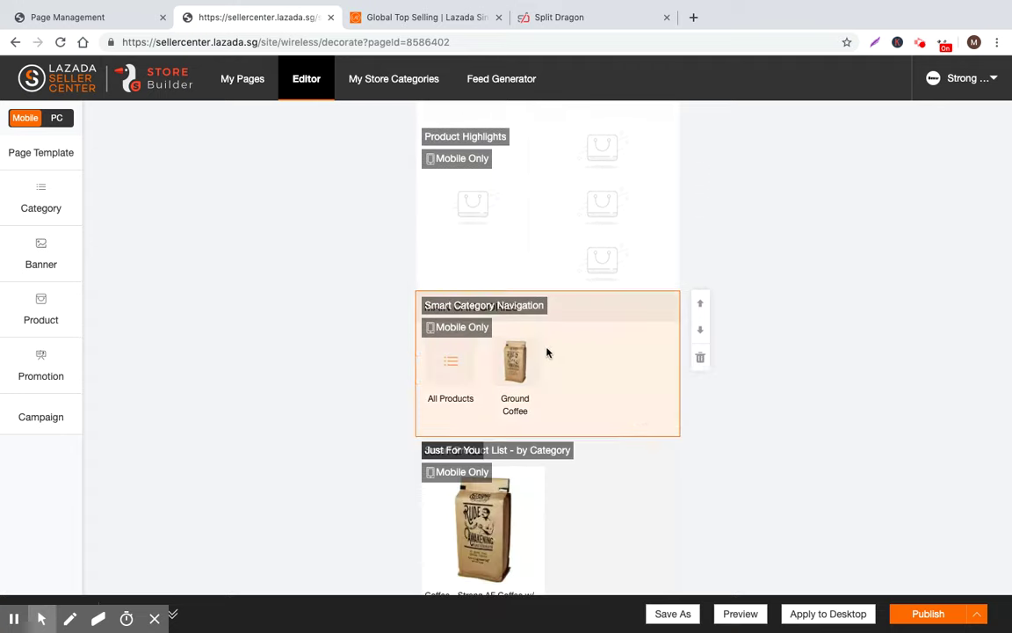
scroll(648, 314, "up", 4)
scroll(679, 327, "down", 4)
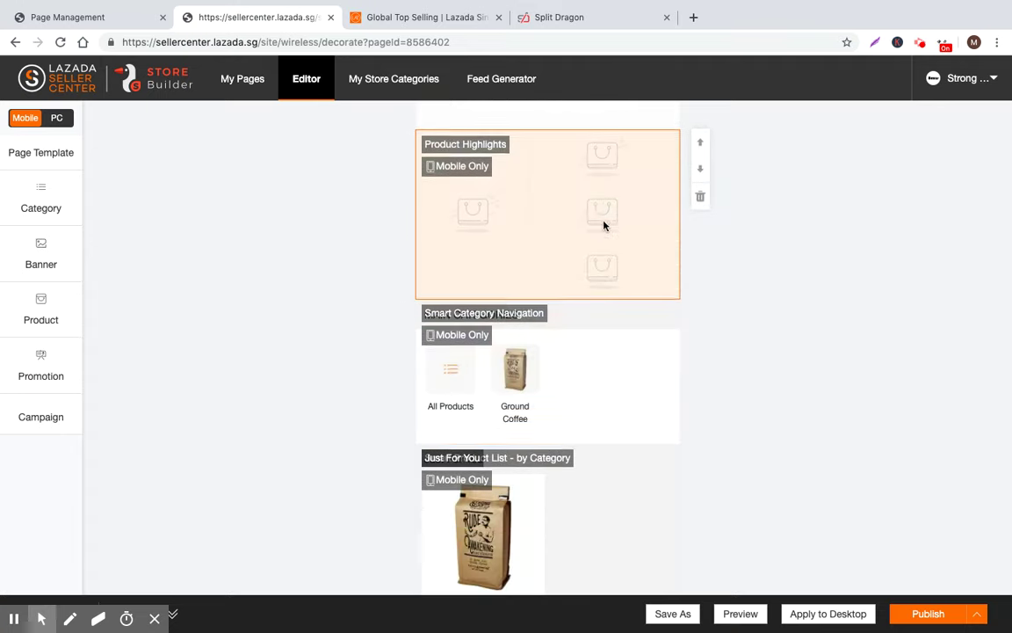
scroll(615, 226, "up", 1)
left_click(700, 225)
scroll(532, 259, "up", 2)
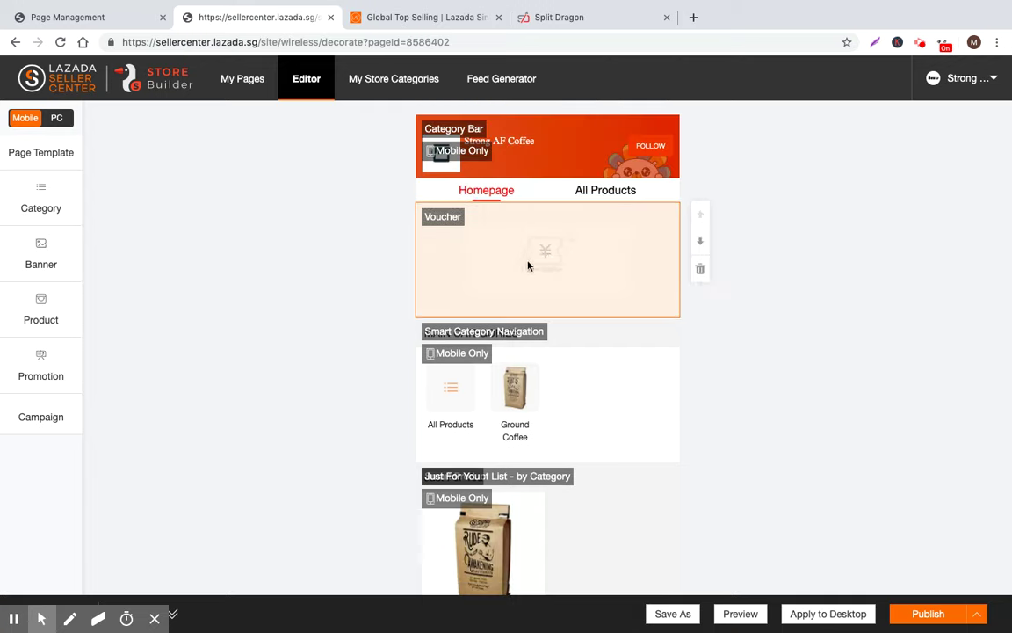
left_click(700, 269)
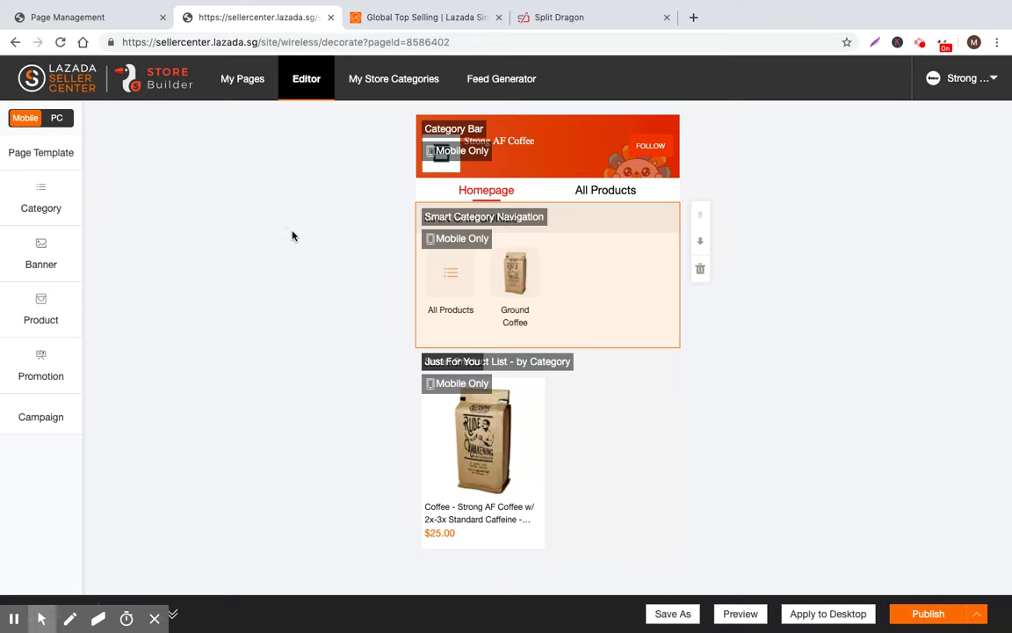
Show the Category module library and compare it with the Global Top Selling store's Categories menu.
left_click(65, 209)
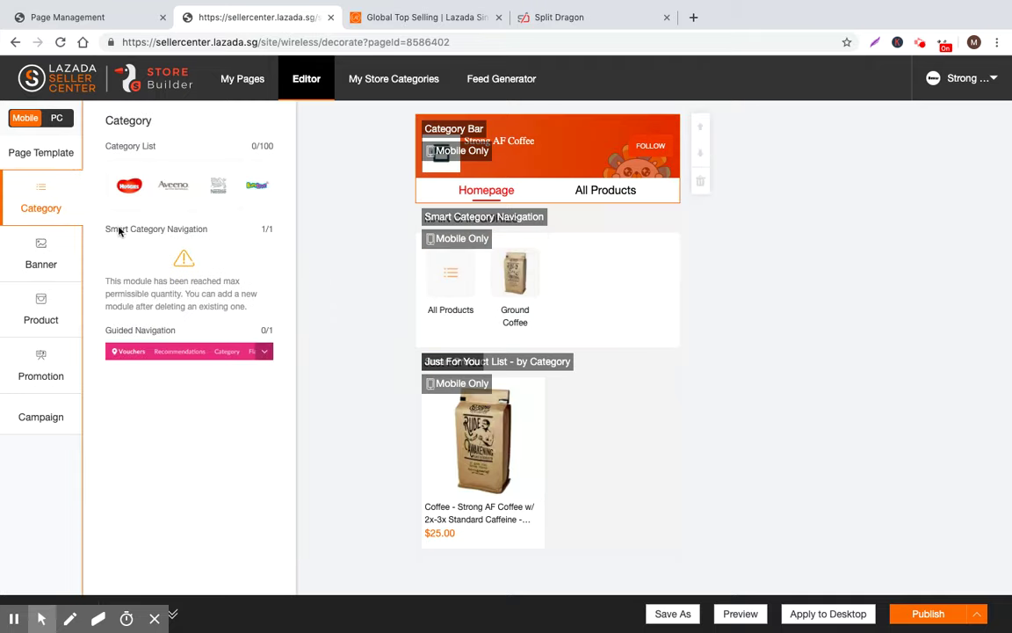
scroll(190, 286, "down", 1)
left_click(389, 20)
mouse_move(137, 239)
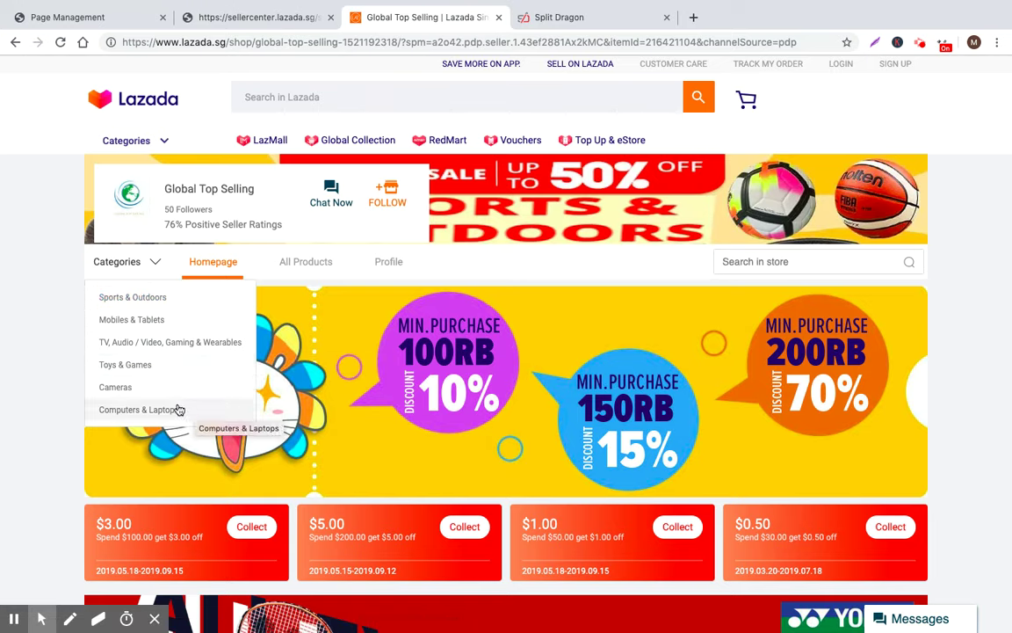
left_click(260, 17)
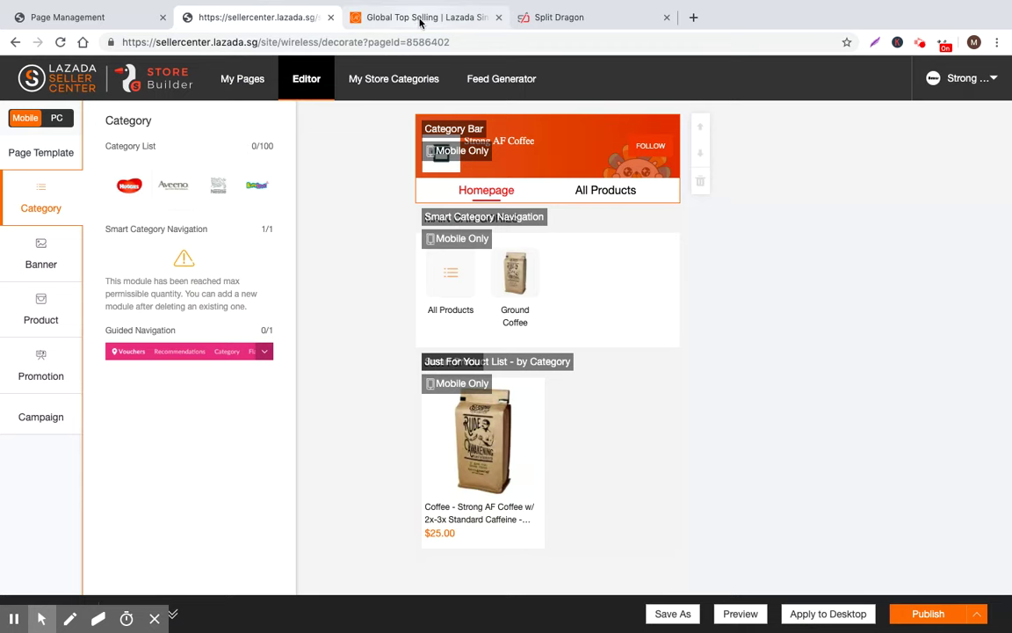
left_click(379, 20)
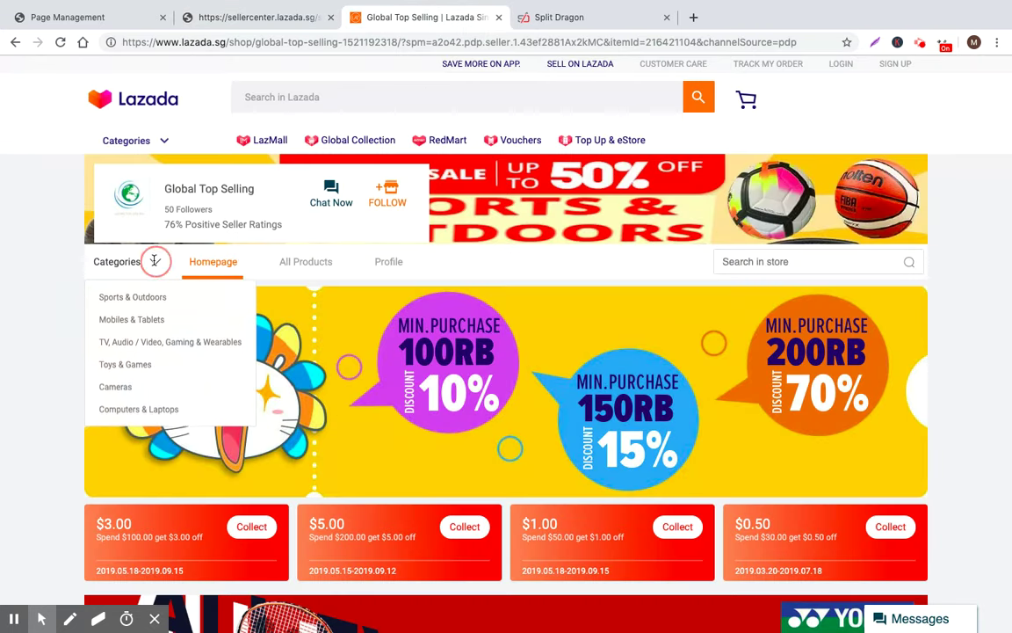
left_click(255, 16)
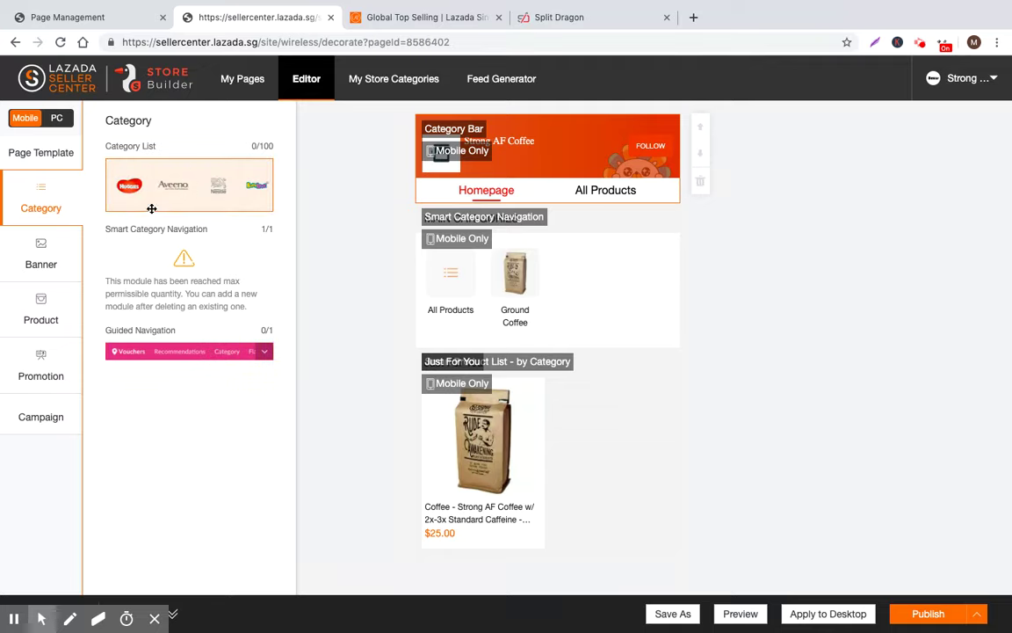
Browse the Banner modules and try placing a Single Banner on the homepage.
left_click(35, 249)
scroll(185, 160, "down", 2)
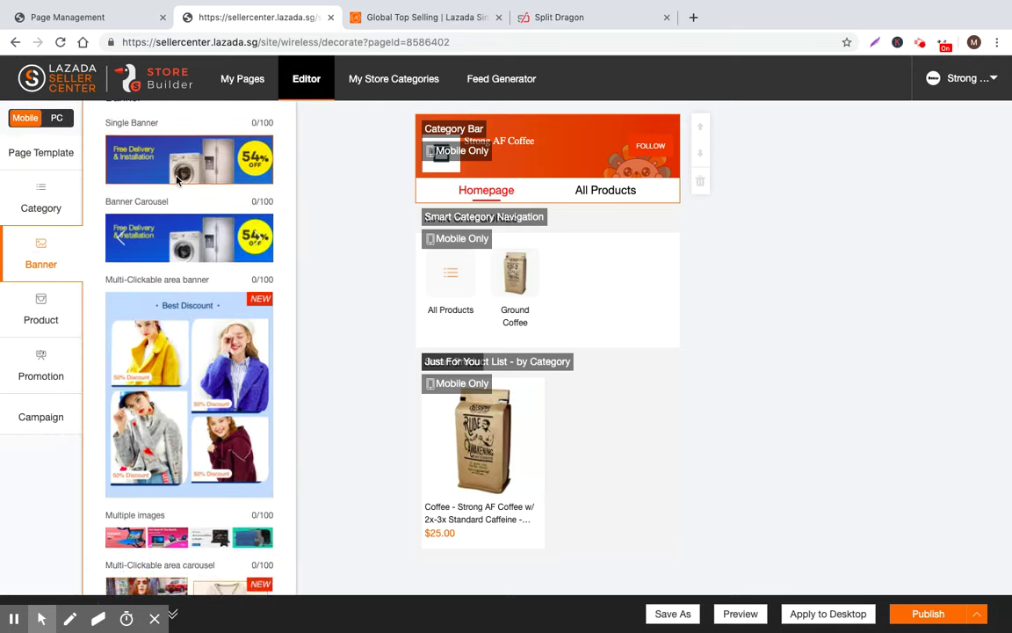
scroll(181, 158, "up", 2)
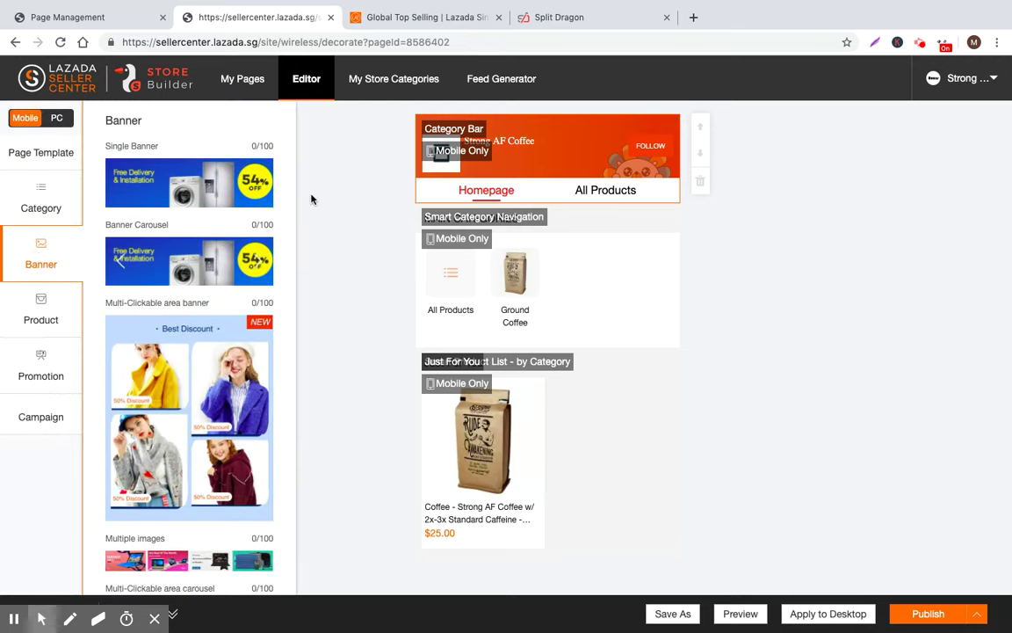
scroll(191, 275, "down", 3)
scroll(191, 275, "down", 7)
scroll(198, 280, "up", 10)
scroll(203, 285, "down", 1)
left_click(167, 180)
left_click_drag(167, 180, 463, 190)
mouse_move(183, 180)
left_mouse_down()
mouse_move(429, 253)
mouse_move(303, 240)
mouse_move(192, 167)
left_mouse_up()
Drag a Banner Carousel below the Category Bar and close its settings unchanged.
left_click(584, 160)
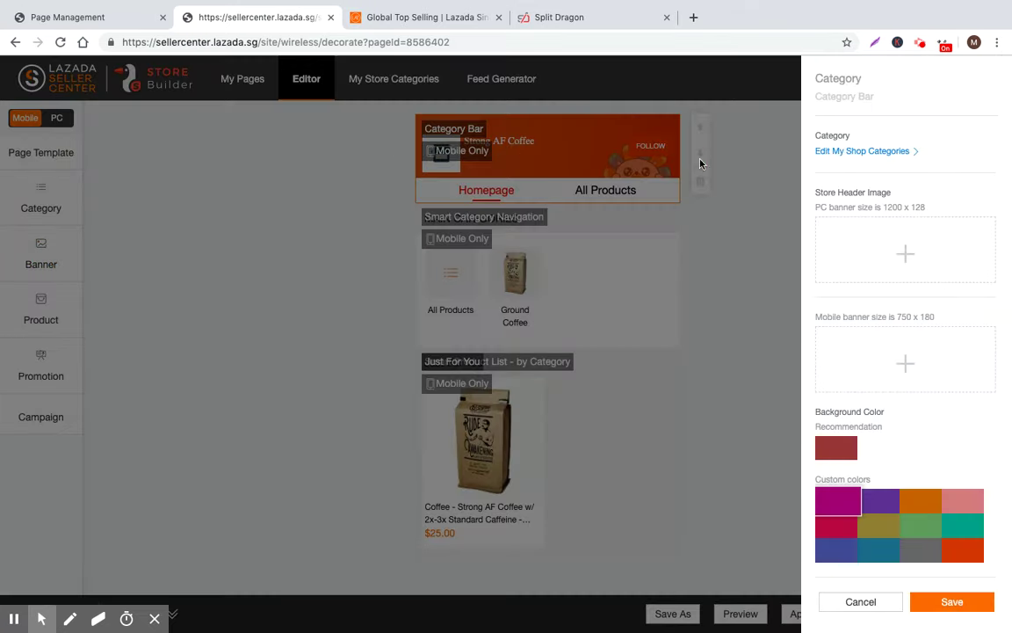
left_click(701, 164)
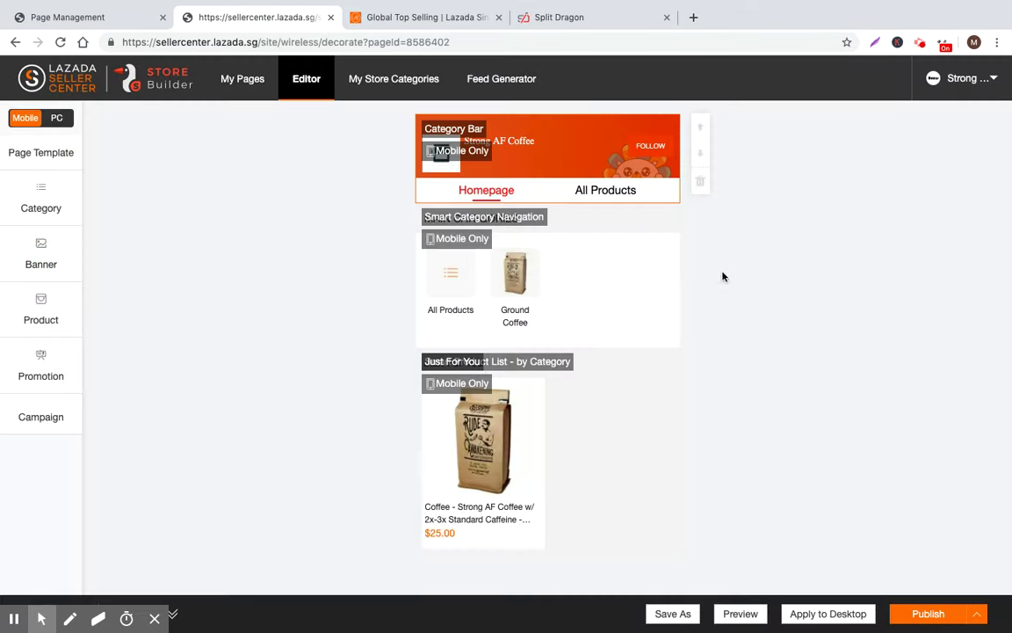
left_click(583, 256)
left_click(40, 255)
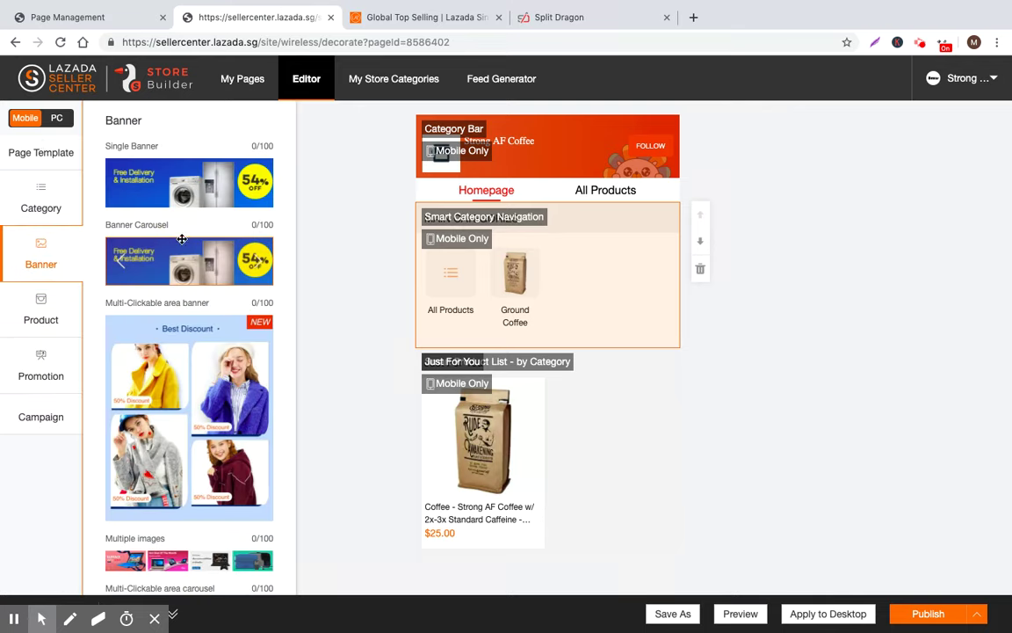
left_click_drag(163, 248, 528, 228)
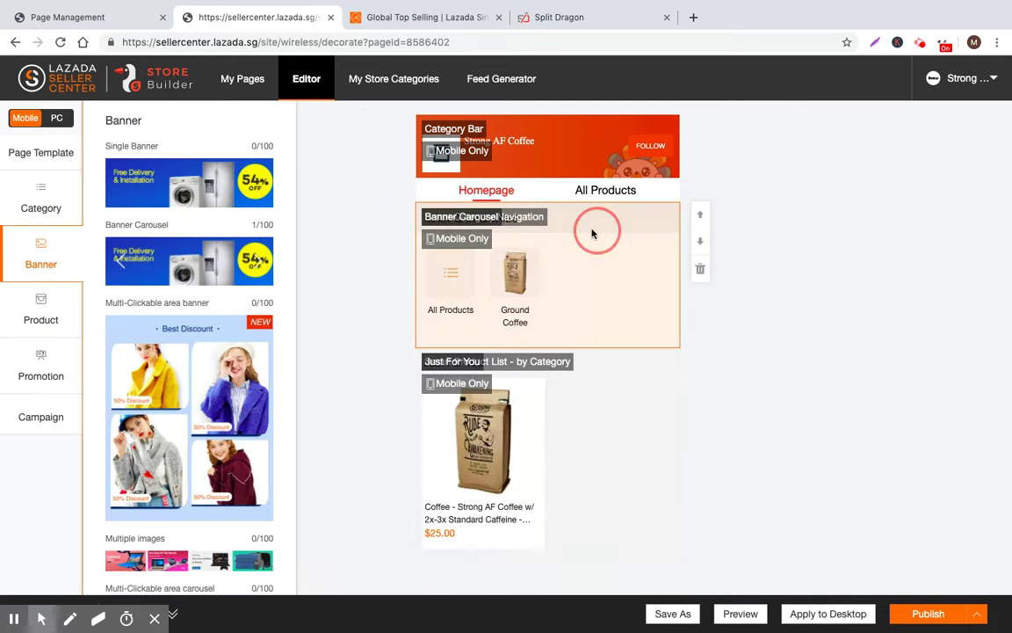
left_click(541, 238)
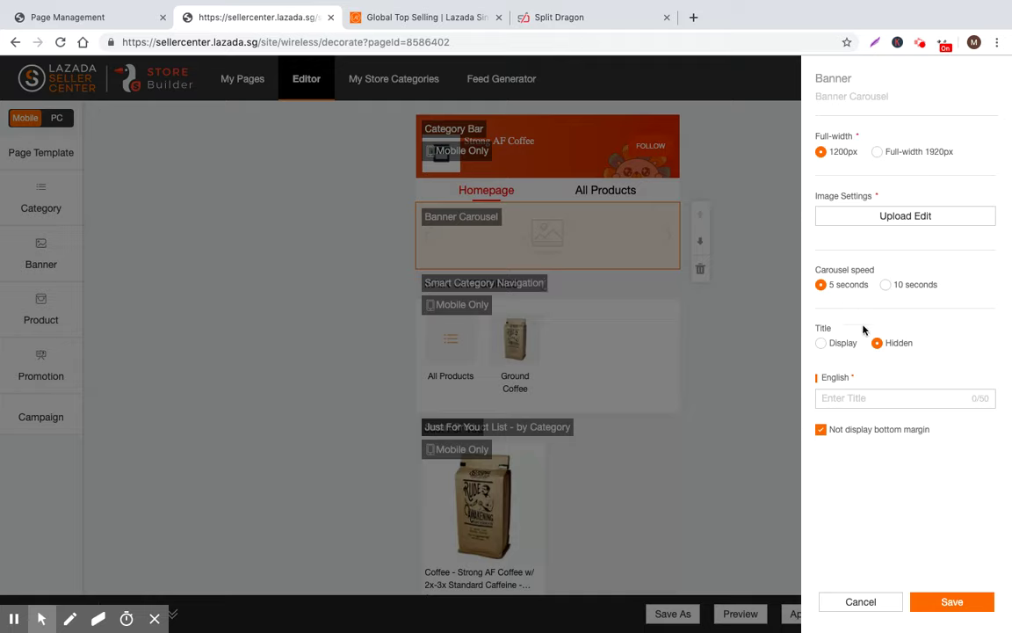
left_click(854, 603)
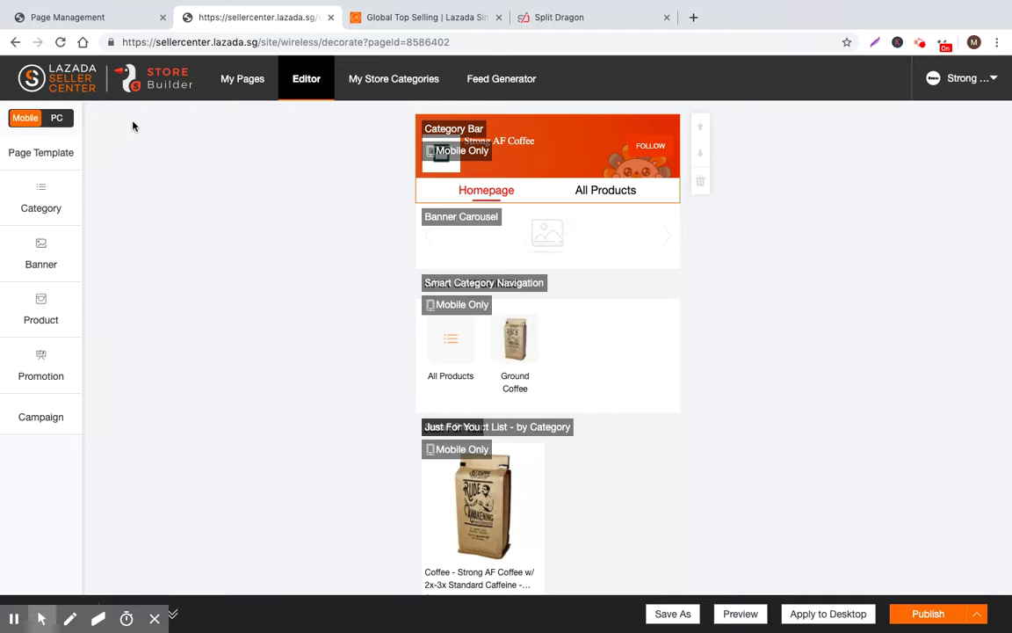
Switch the editor to the PC layout, dismiss the category-tree notice, and show the Product modules.
left_click(60, 119)
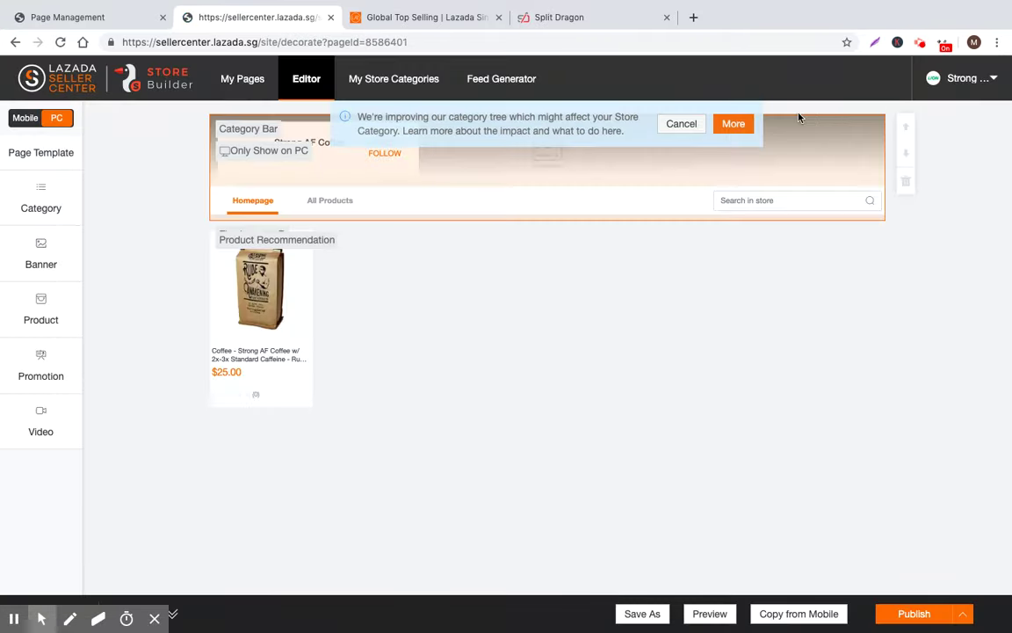
left_click(679, 124)
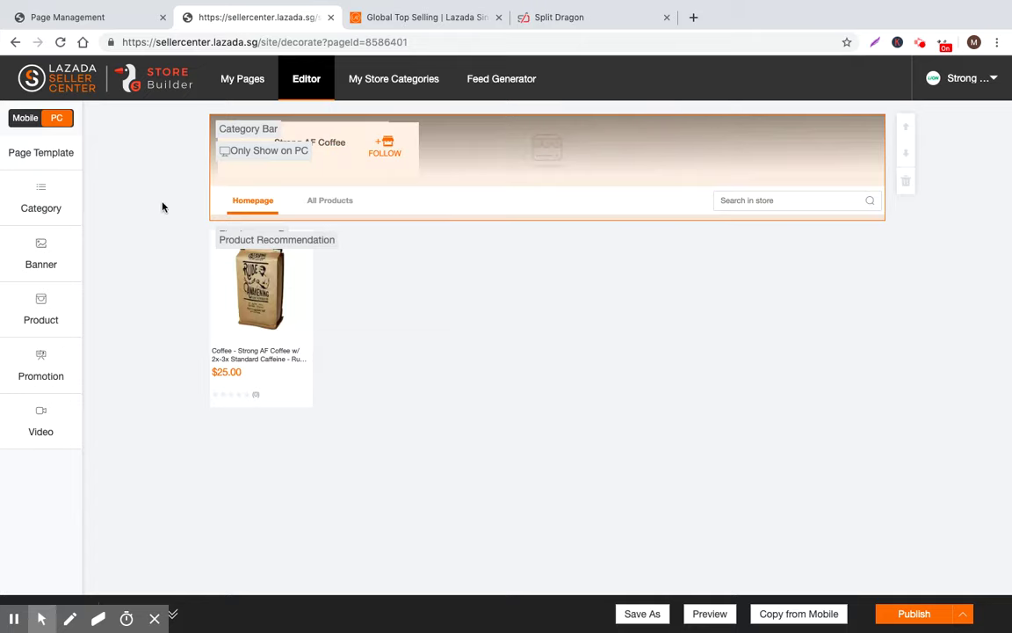
left_click(49, 331)
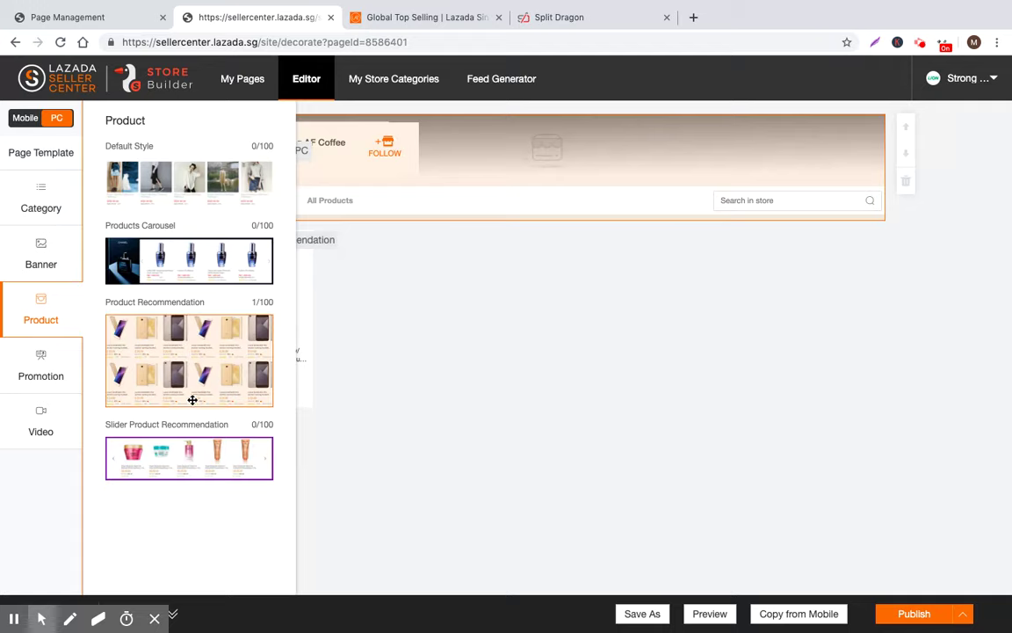
Select the Product Recommendation module and bring up the Promotion module library with the Voucher module.
left_click(438, 386)
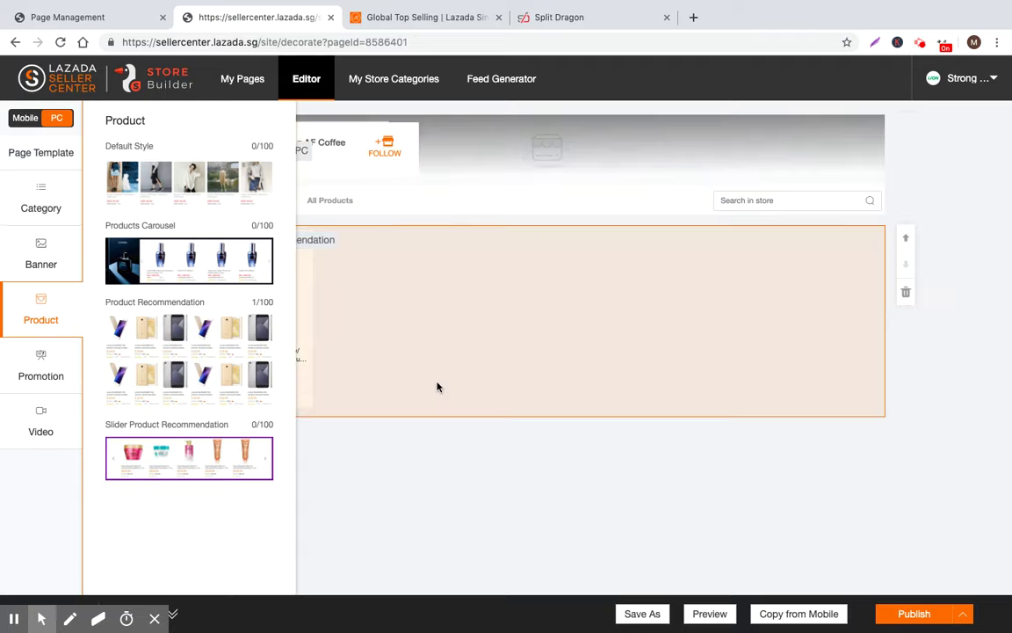
left_click(38, 355)
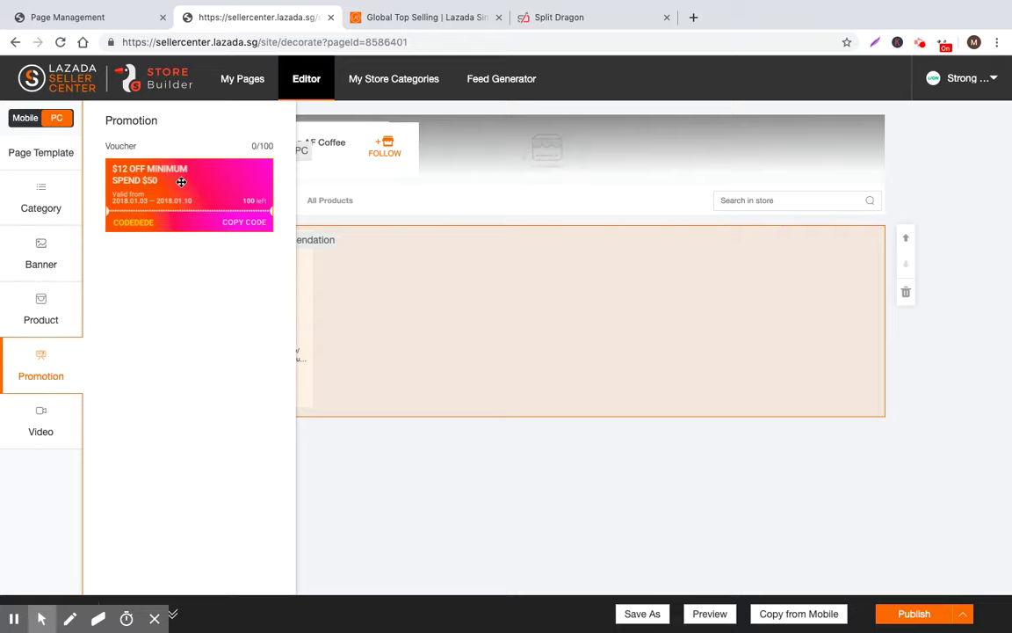
Place a Video module below the Category Bar, then open and cancel its settings unchanged.
left_click(69, 421)
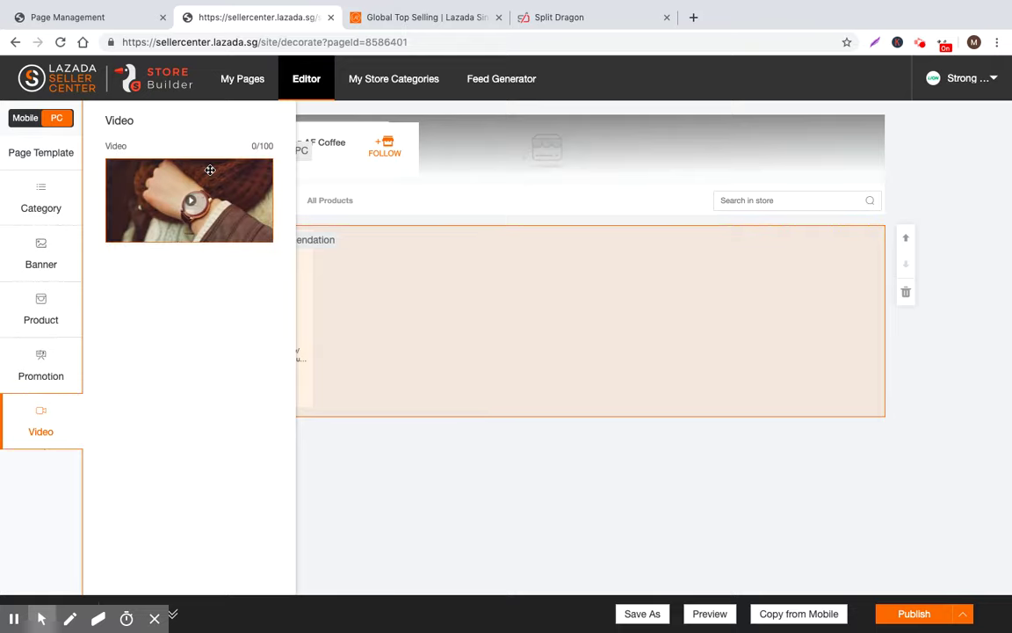
left_click(181, 193)
left_click_drag(181, 192, 529, 433)
left_click_drag(138, 167, 515, 248)
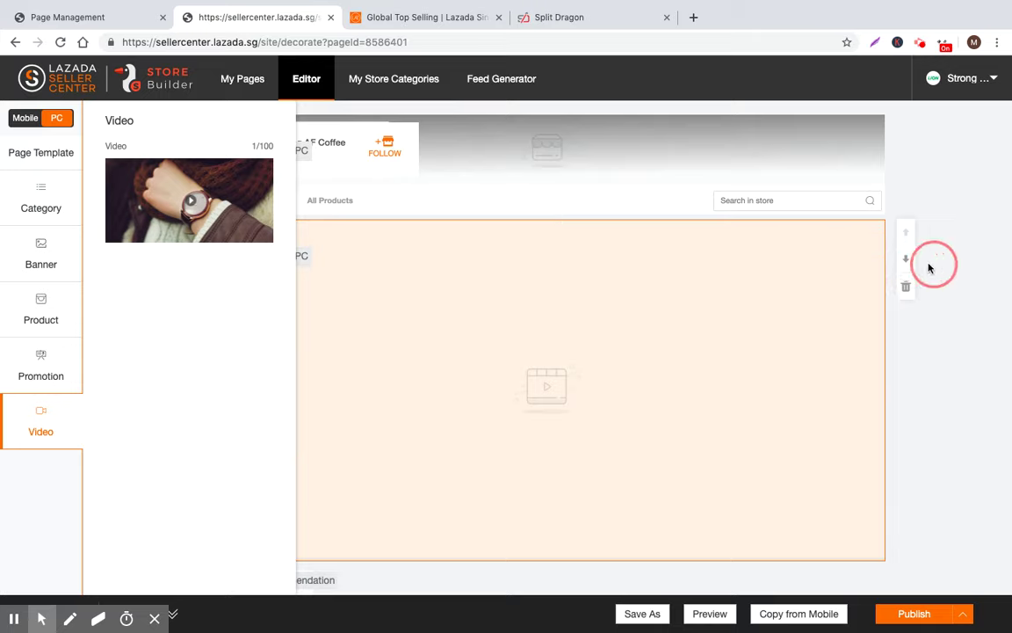
left_click(511, 355)
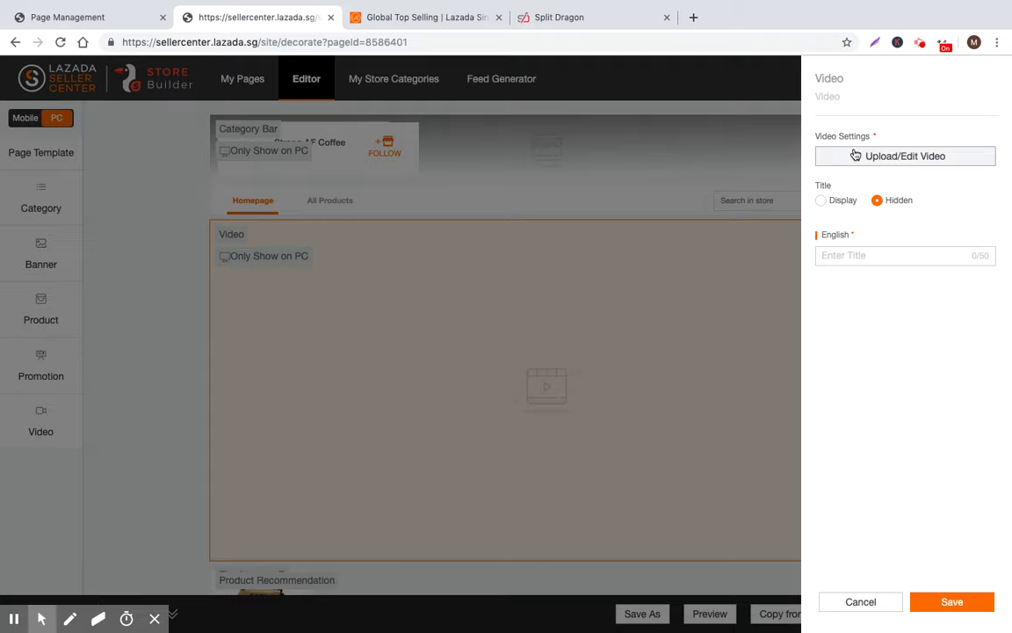
left_click(863, 601)
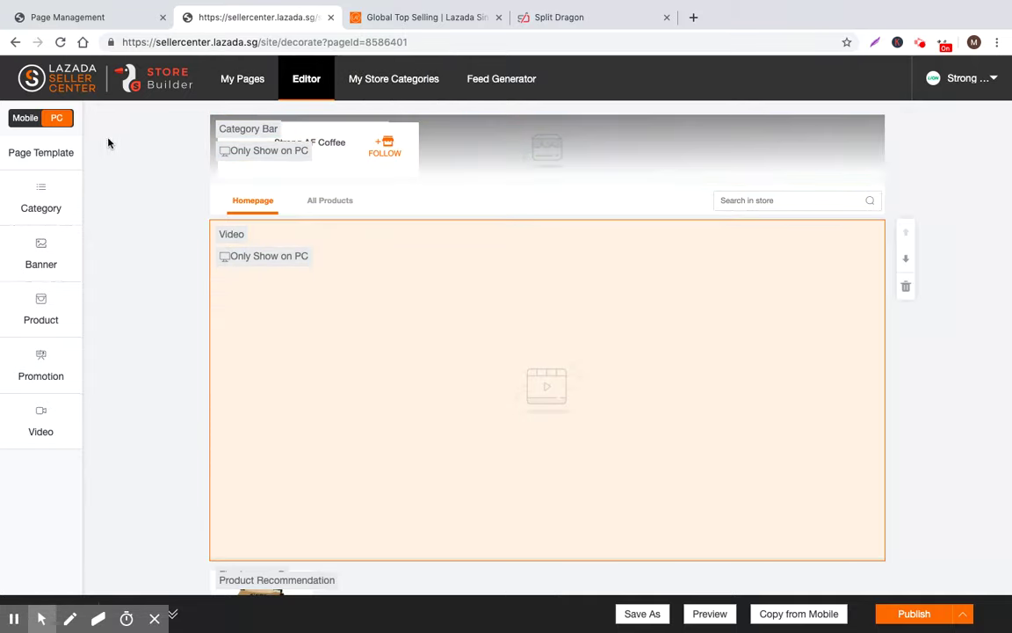
Switch to the Global Top Selling store page and glance over it.
left_click(368, 17)
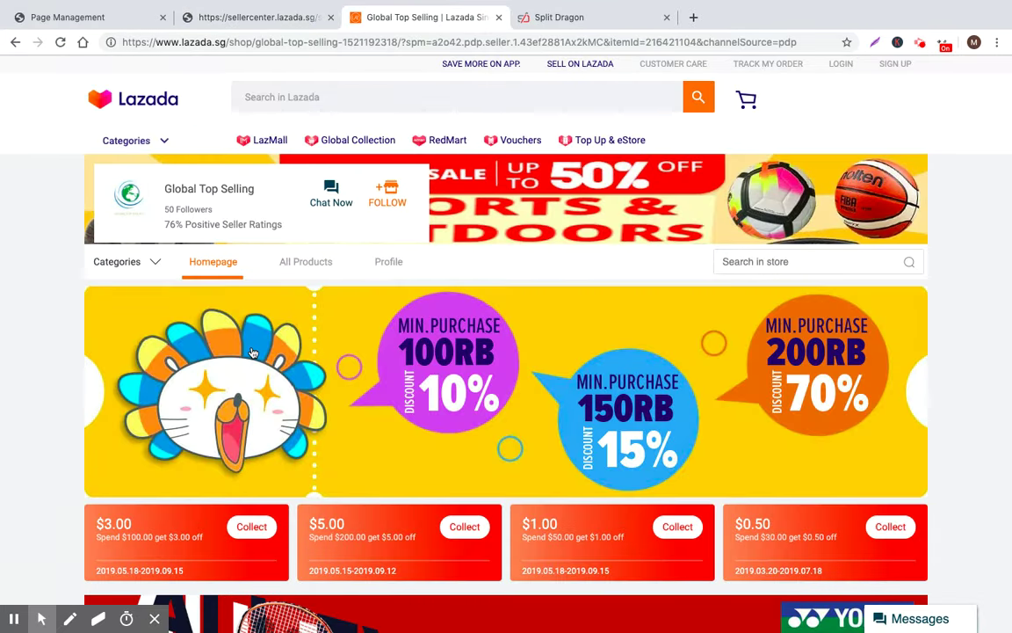
scroll(406, 357, "down", 20)
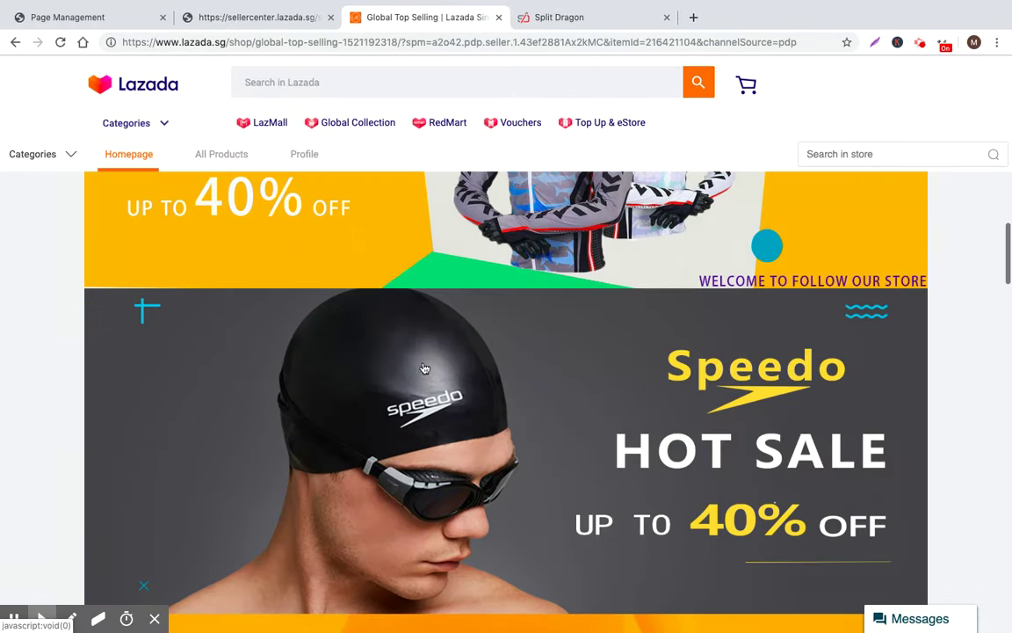
scroll(421, 367, "up", 15)
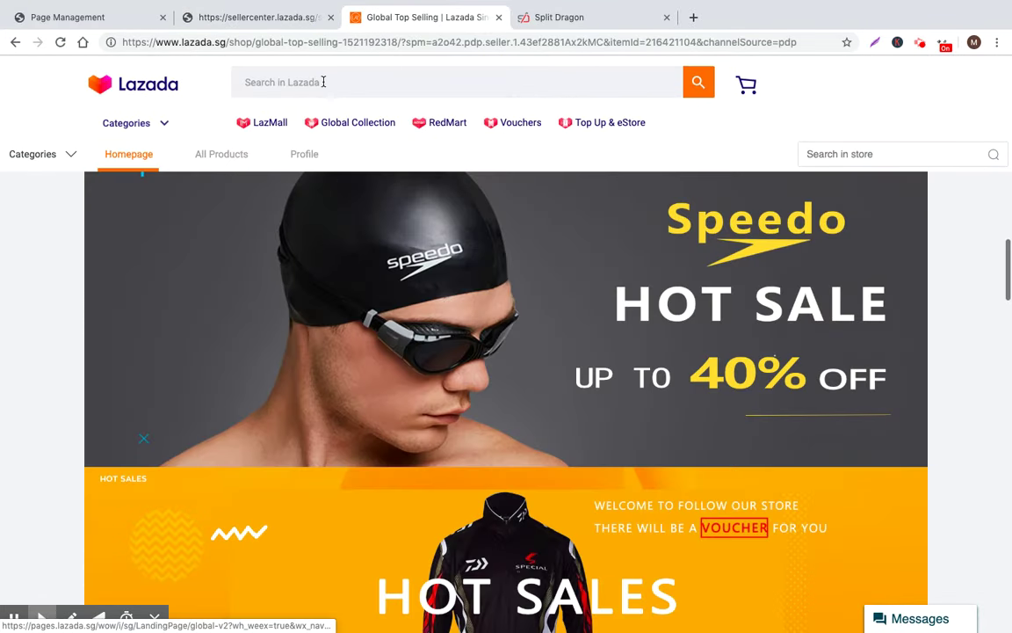
Search Lazada for 'loreal', pick the Loreal shampoo suggestion, and open the L'Oreal Paris official store.
left_click(327, 80)
type("loreal")
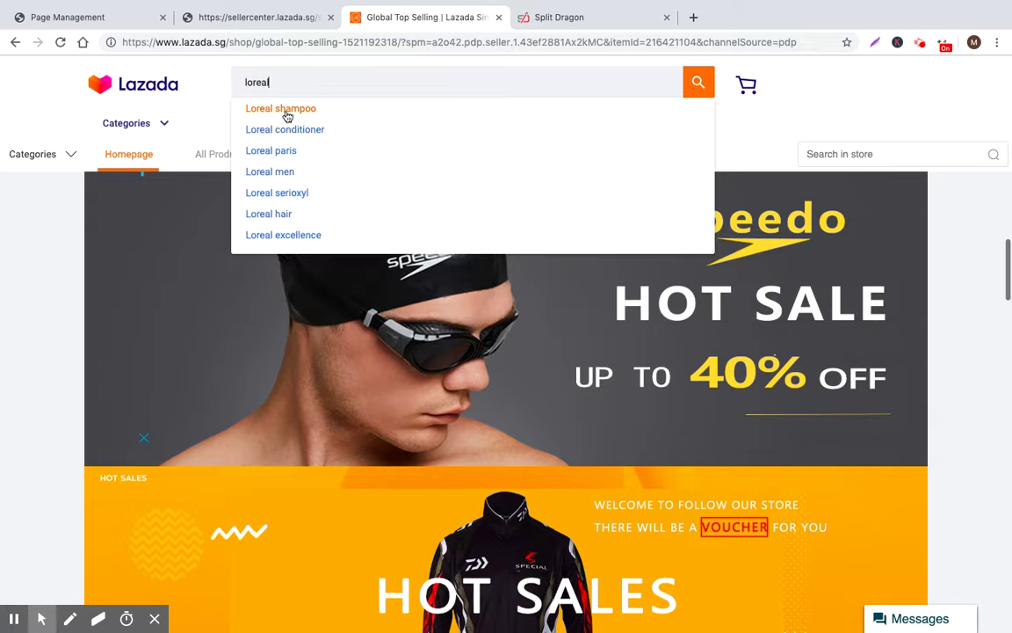
left_click(342, 113)
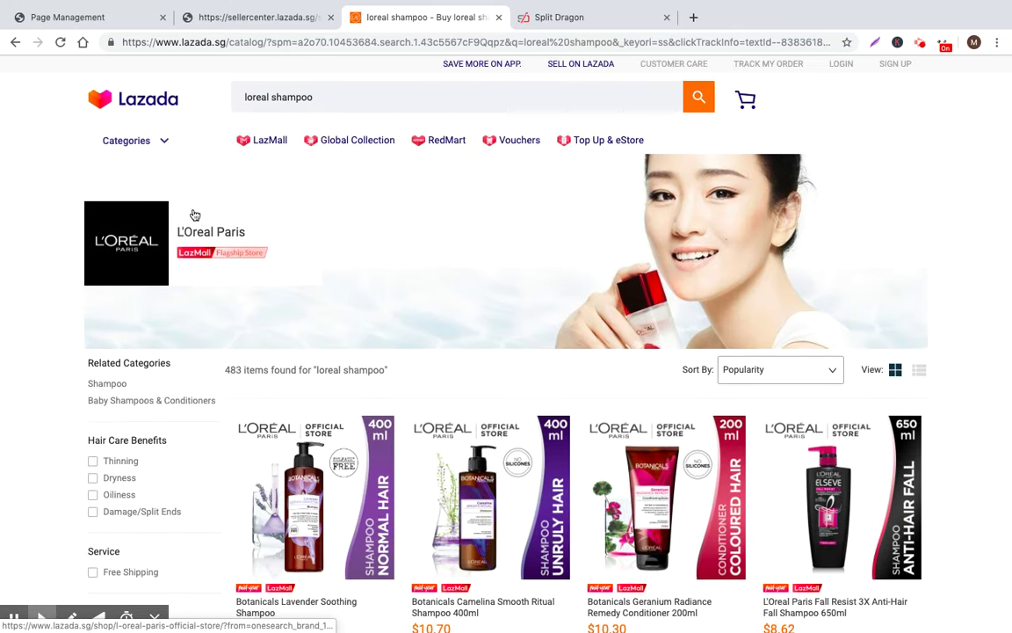
scroll(464, 284, "down", 1)
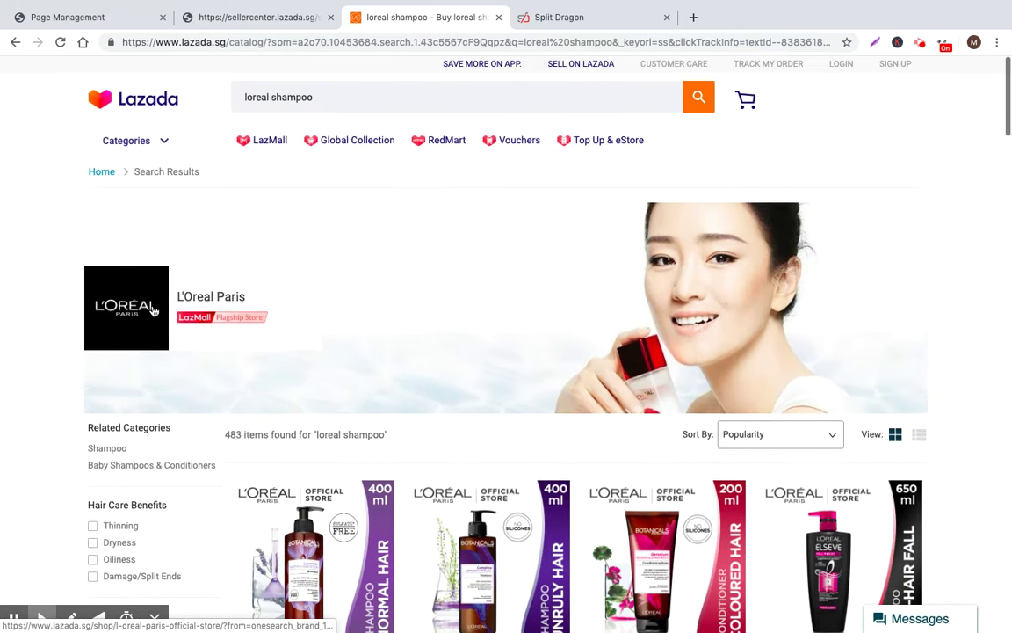
left_click(255, 296)
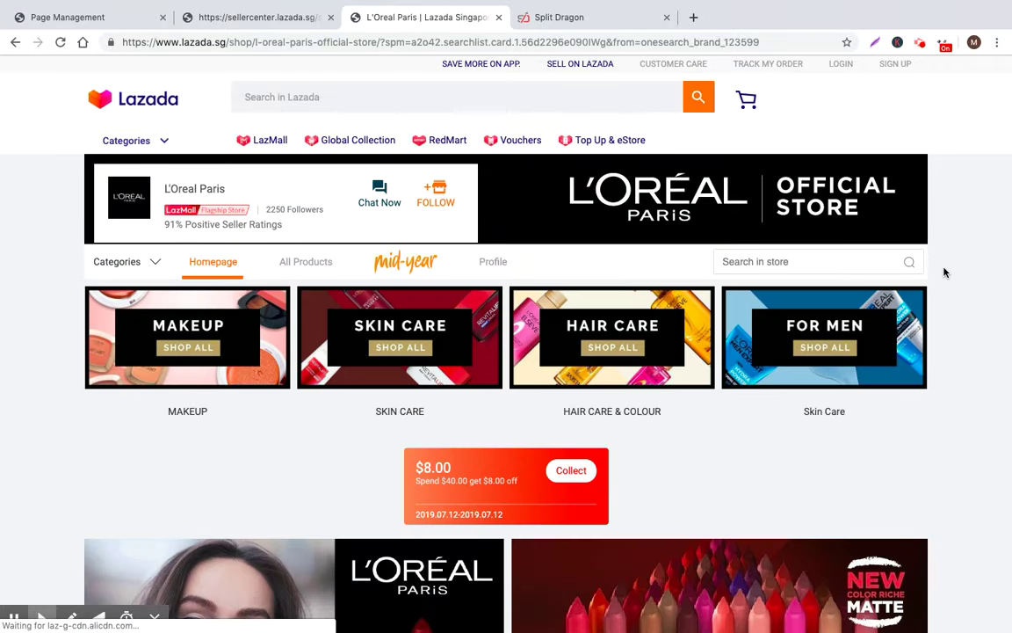
Scroll through the L'Oreal Paris store homepage to study its banners, category tiles and voucher.
scroll(945, 282, "down", 1)
scroll(951, 292, "up", 1)
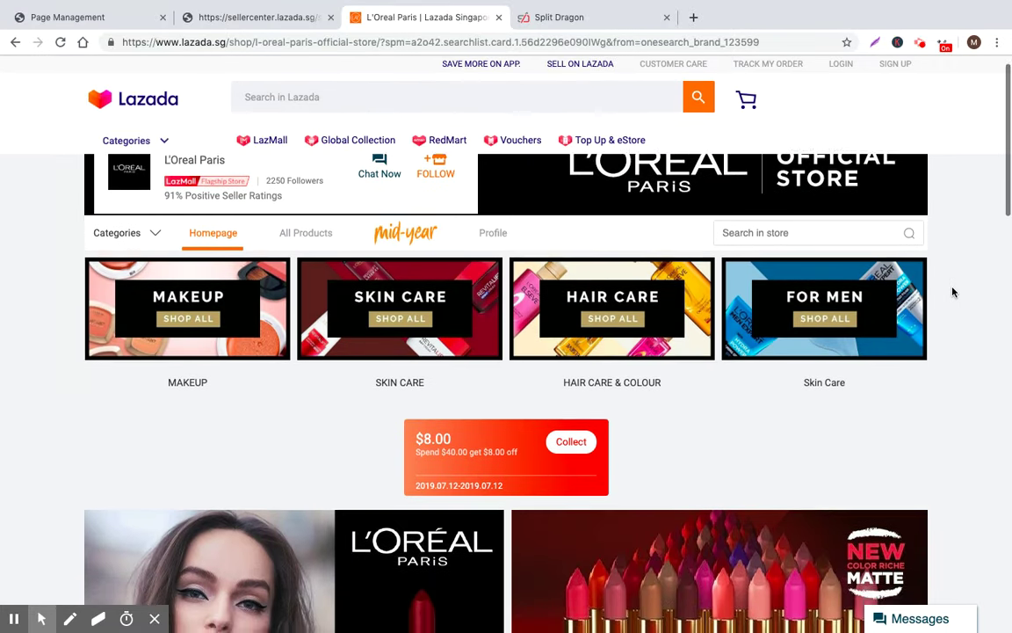
scroll(953, 291, "down", 15)
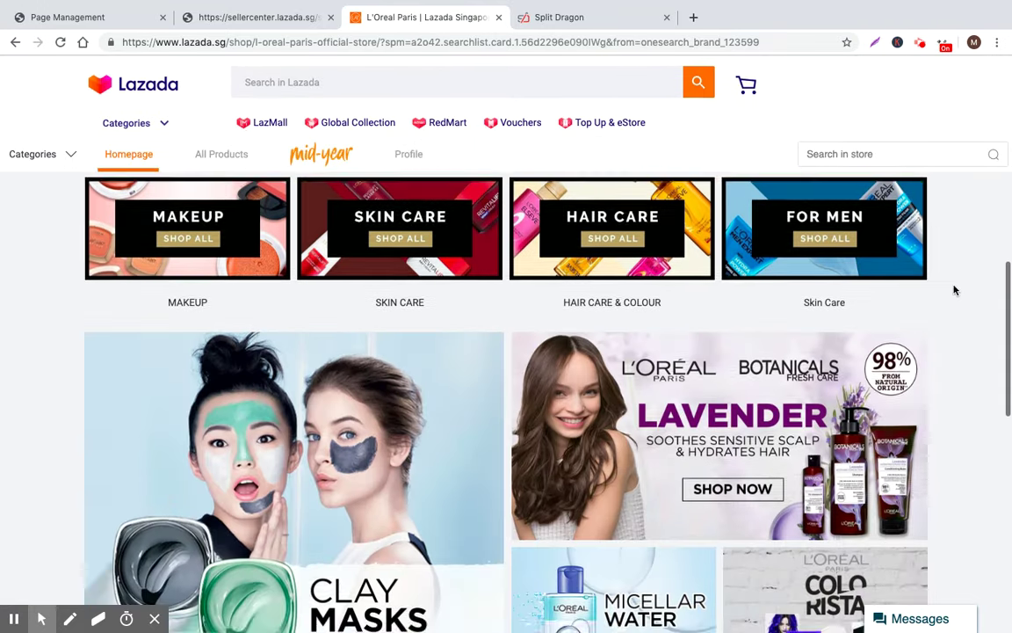
scroll(954, 286, "up", 15)
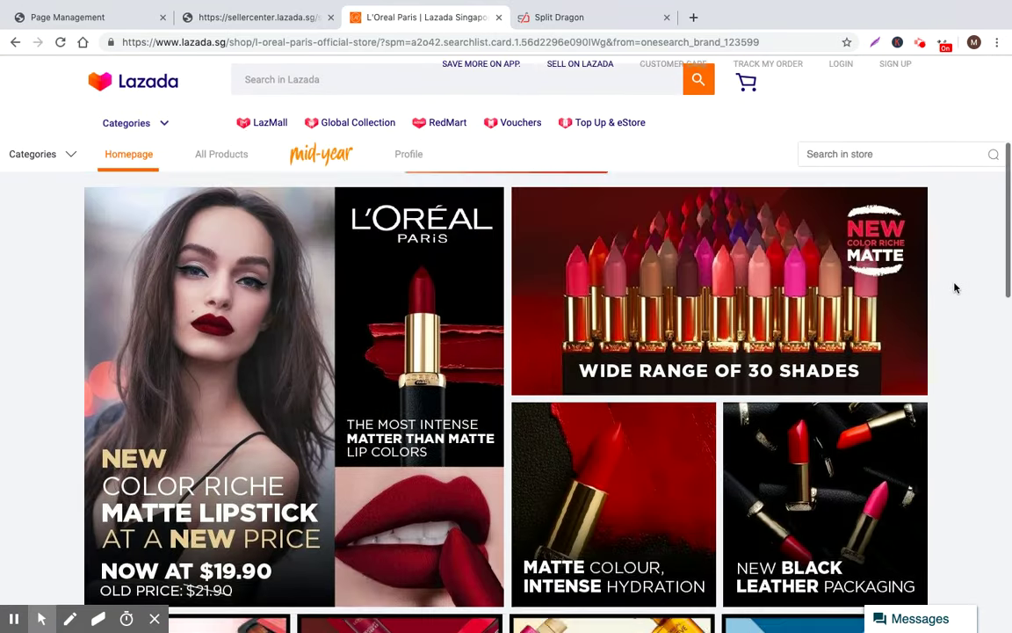
scroll(956, 282, "down", 4)
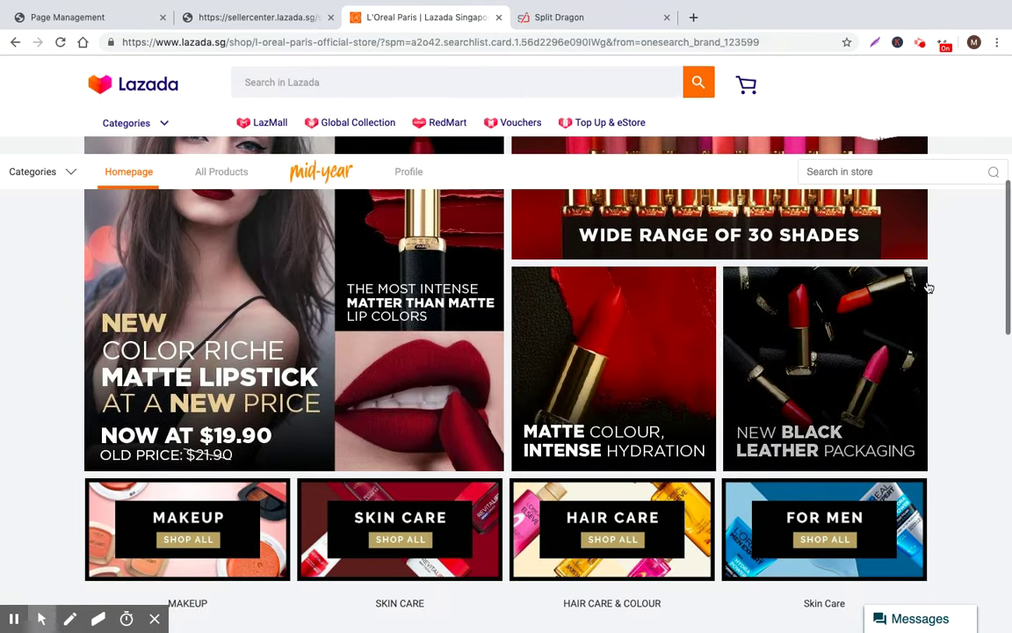
scroll(183, 326, "up", 1)
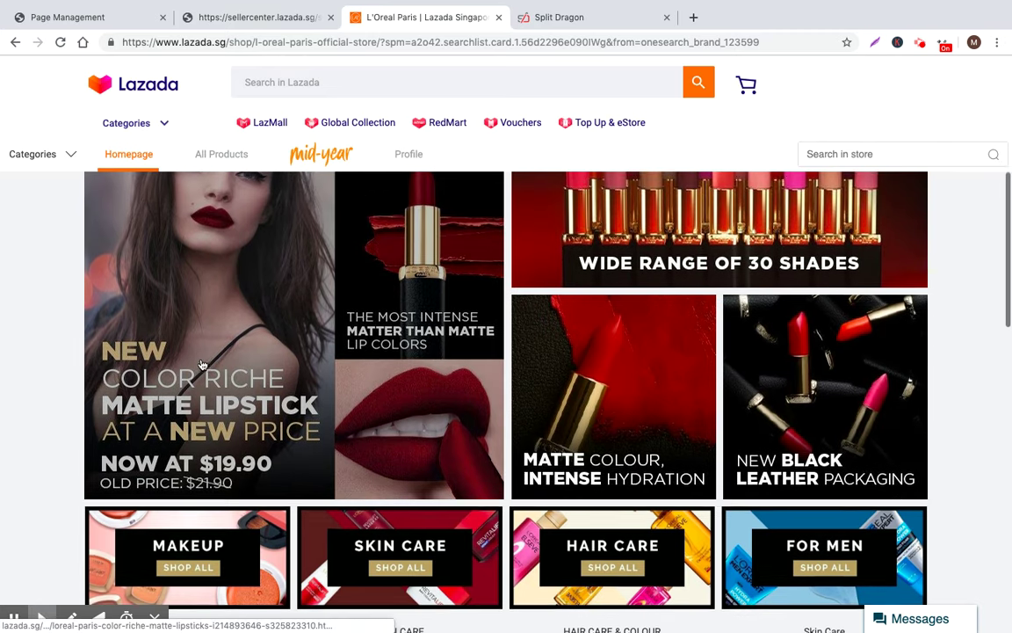
scroll(444, 373, "up", 6)
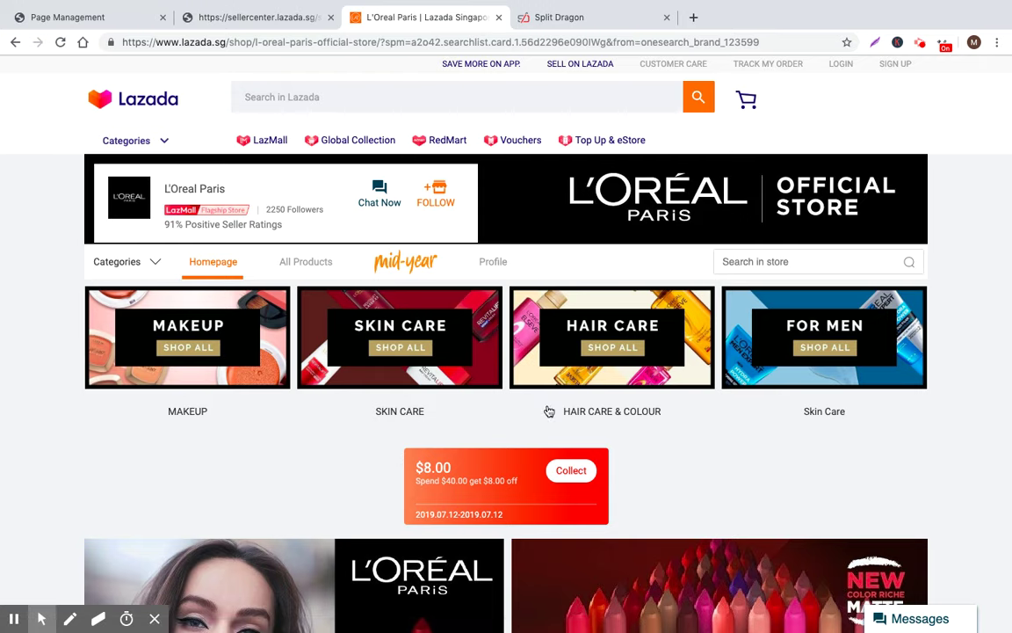
scroll(985, 407, "down", 10)
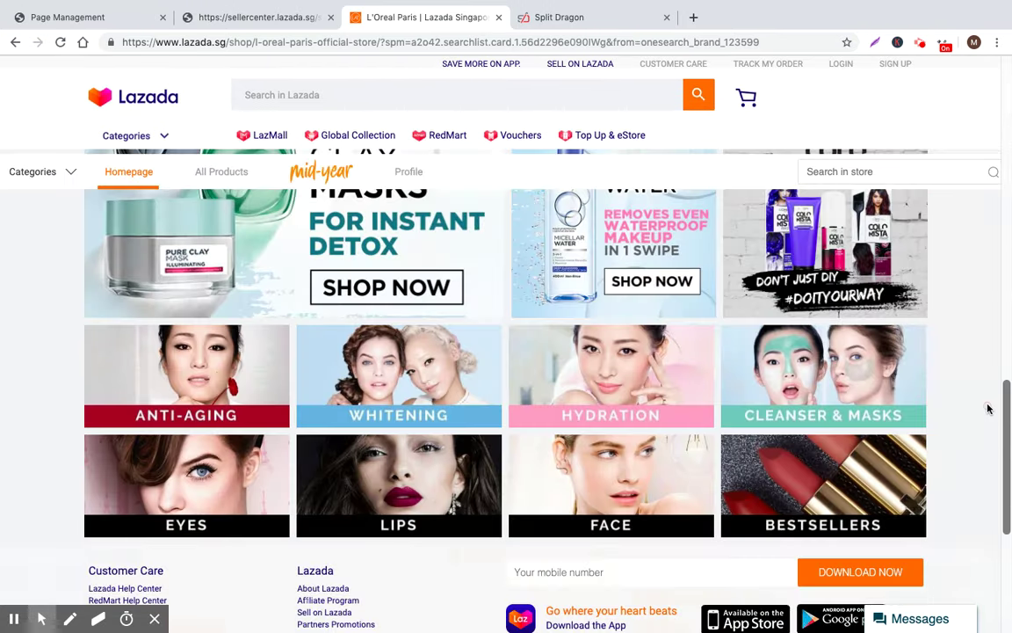
scroll(985, 407, "down", 3)
scroll(985, 407, "up", 15)
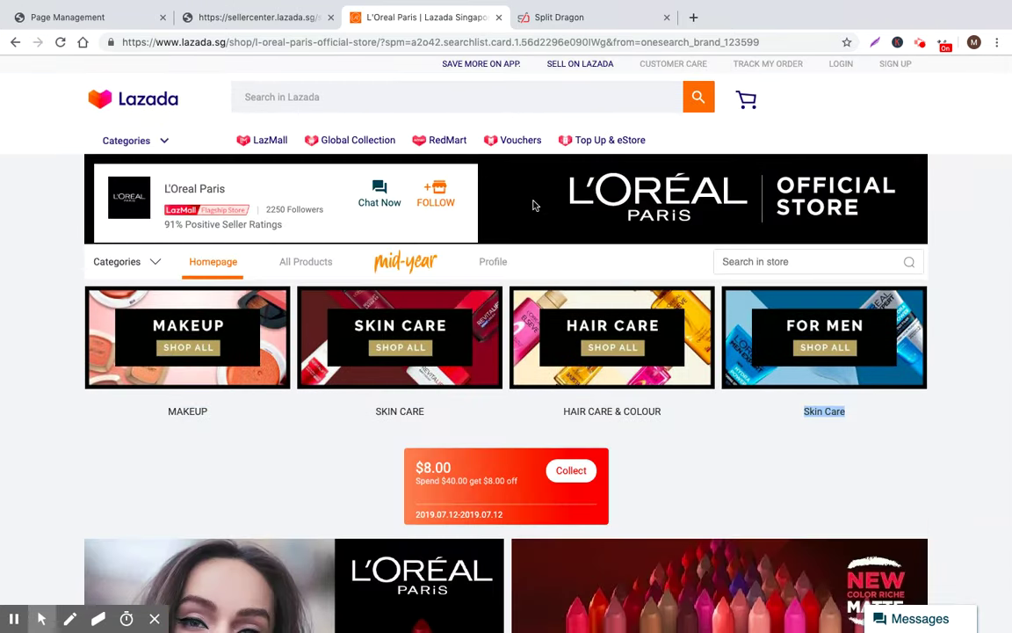